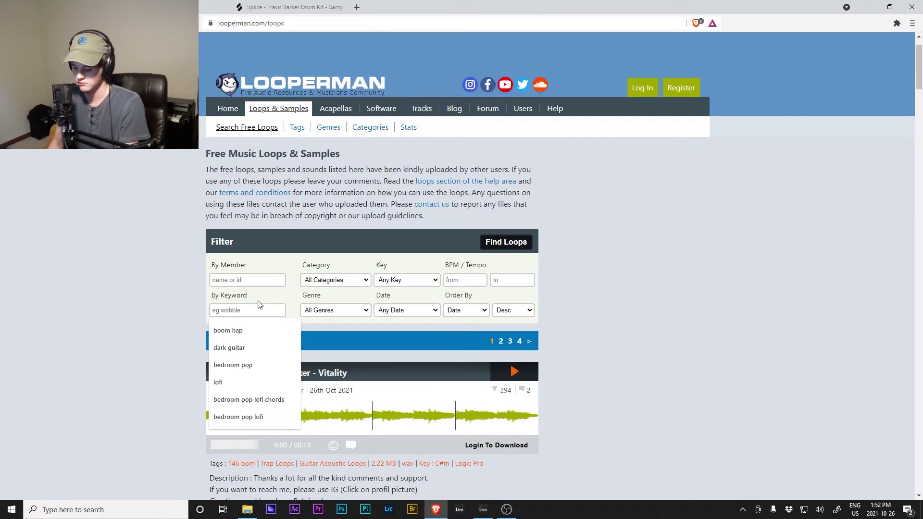
- Search the free loops by the keyword "pop punk guitar" and preview the "Lil Tracy Coldhart - Real" loop
{"action": "type", "text": "pop"}
{"action": "type", "text": " punk giuo"}
{"action": "key", "text": "BackSpace"}
{"action": "key", "text": "BackSpace"}
{"action": "key", "text": "BackSpace"}
{"action": "type", "text": "uitar"}
{"action": "key", "text": "Return"}
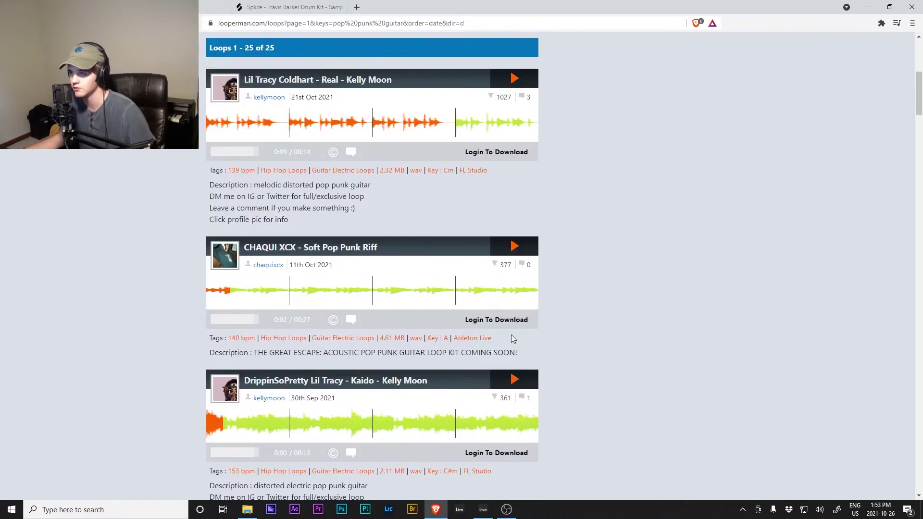
{"action": "scroll", "coordinate": [512, 334], "scroll_direction": "up", "scroll_amount": 6}
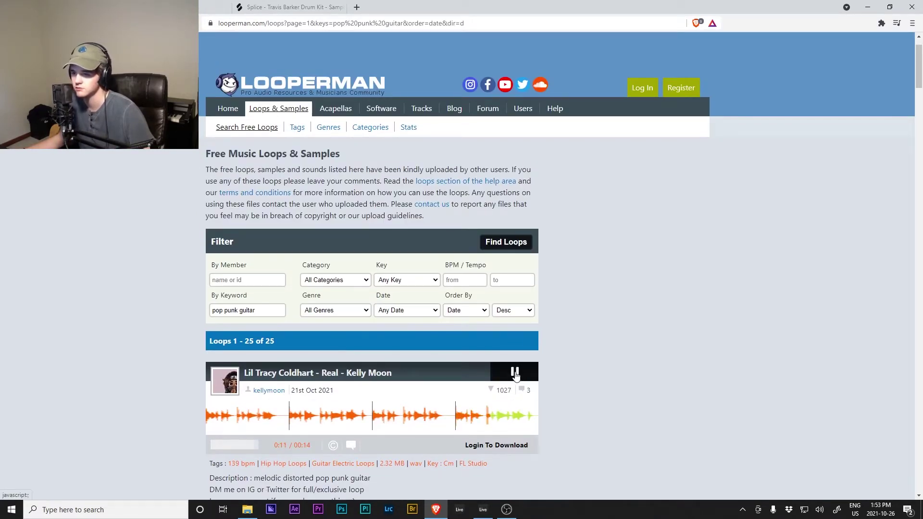
{"action": "left_click", "coordinate": [515, 374]}
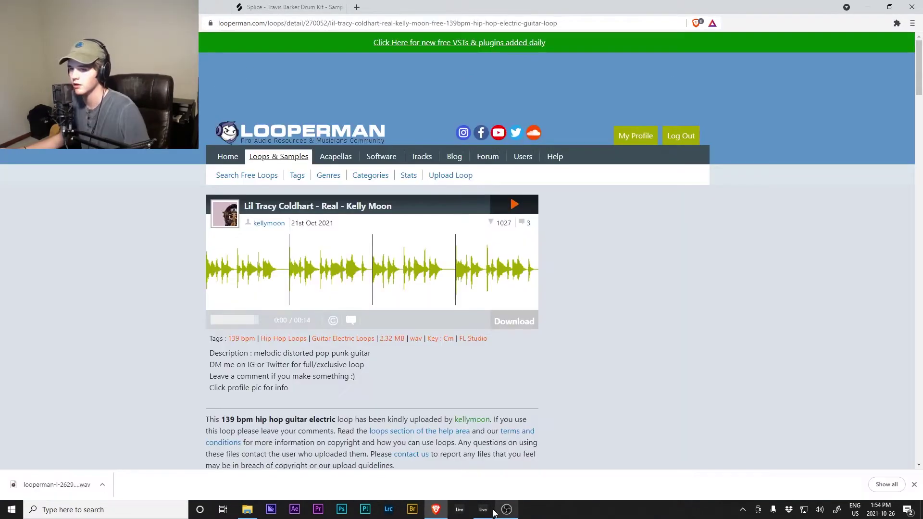
- Switch to Ableton Live and play the arrangement with the imported guitar loop from bar 1
{"action": "mouse_move", "coordinate": [494, 514]}
{"action": "left_click", "coordinate": [477, 463]}
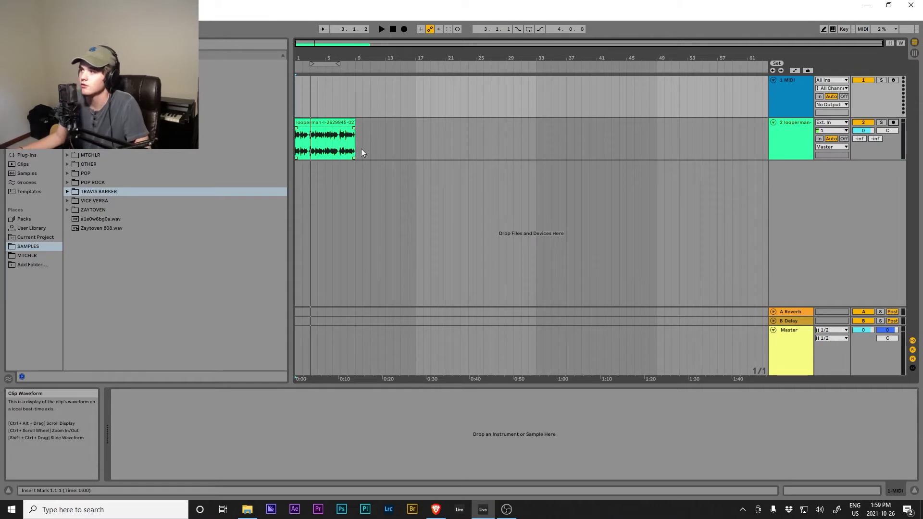
{"action": "left_click_drag", "start_coordinate": [304, 103], "coordinate": [348, 102]}
{"action": "left_click", "coordinate": [296, 104]}
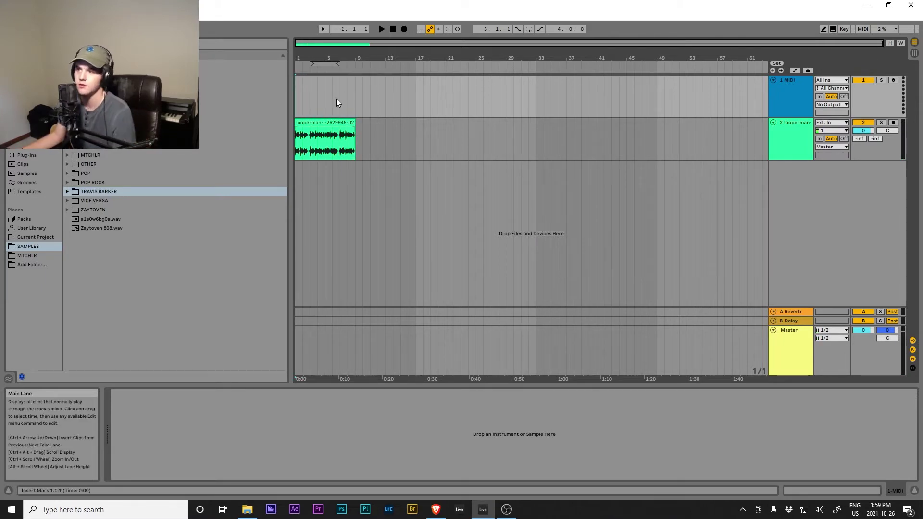
{"action": "key", "text": "space"}
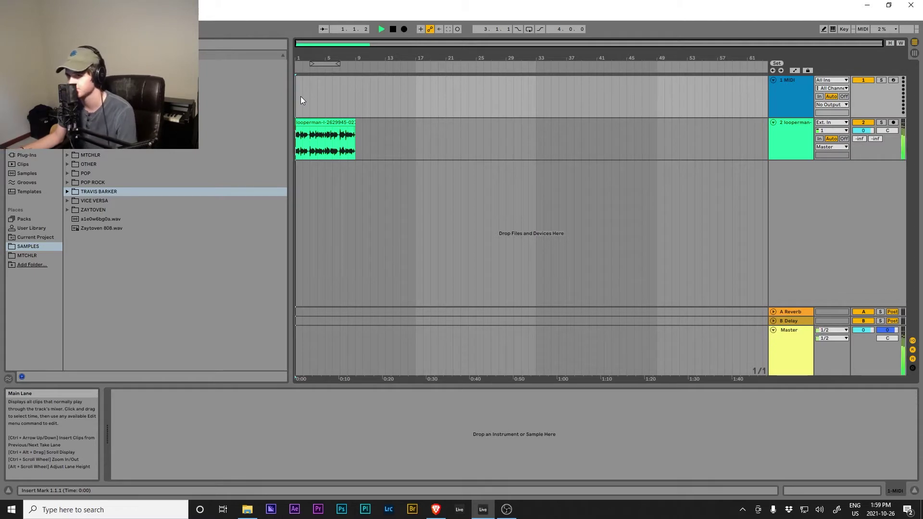
- Create an empty eight-bar clip from bar 1 on the MIDI track and name it INTRO
{"action": "left_click_drag", "start_coordinate": [296, 103], "coordinate": [353, 102]}
{"action": "key", "text": "ctrl+n"}
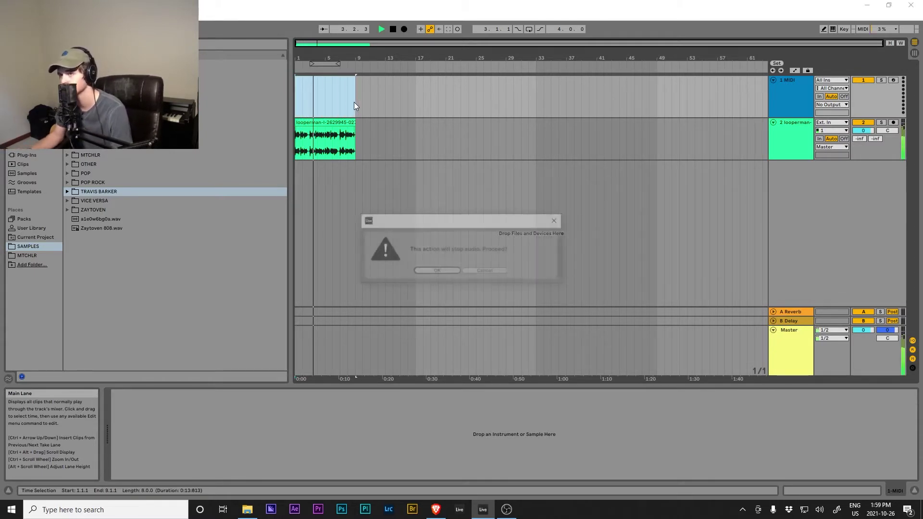
{"action": "left_click", "coordinate": [503, 272]}
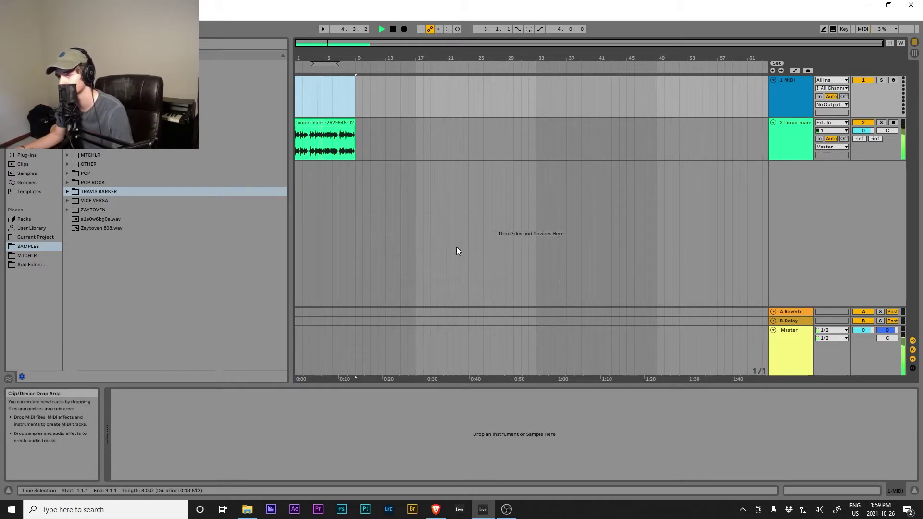
{"action": "key", "text": "ctrl+shift+m"}
{"action": "key", "text": "ctrl+r"}
{"action": "type", "text": "INTRO"}
{"action": "key", "text": "Return"}
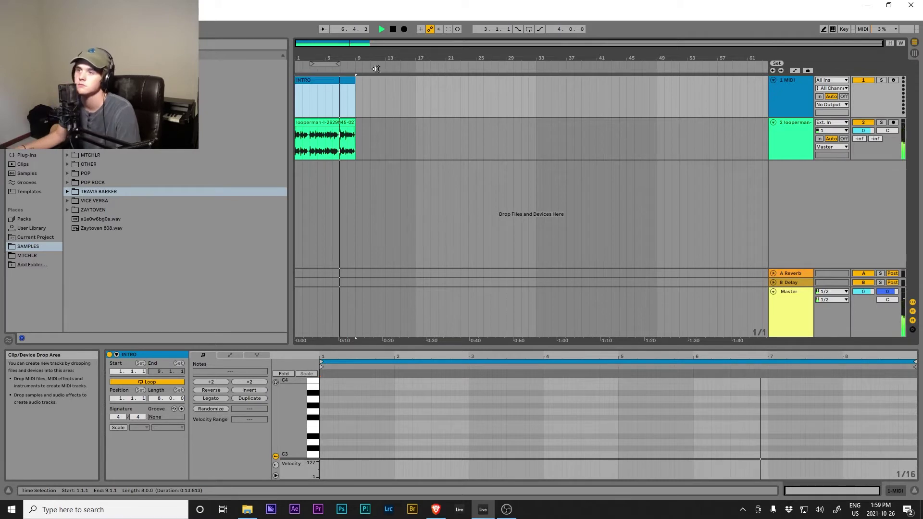
- Duplicate the guitar loop clip along its track and rename the track SAMPLE
{"action": "left_click", "coordinate": [334, 122]}
{"action": "key", "text": "ctrl+d"}
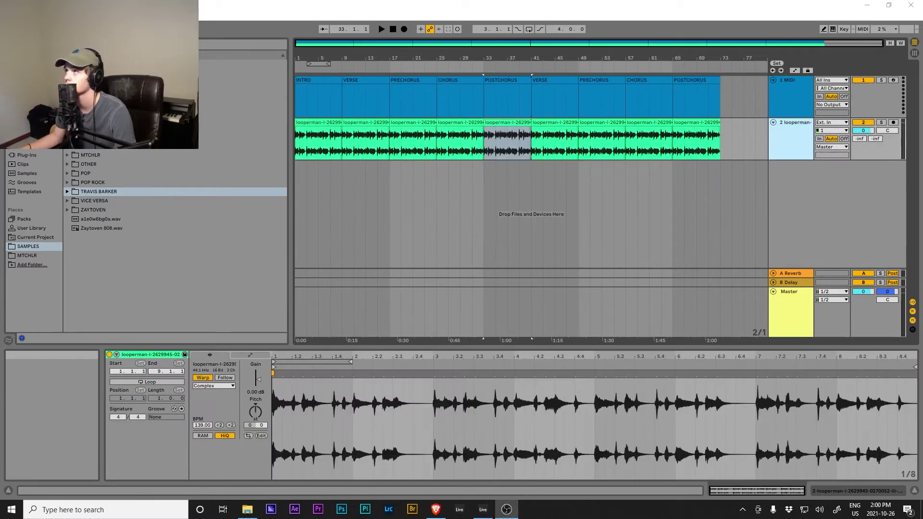
{"action": "type", "text": "SAMPLE"}
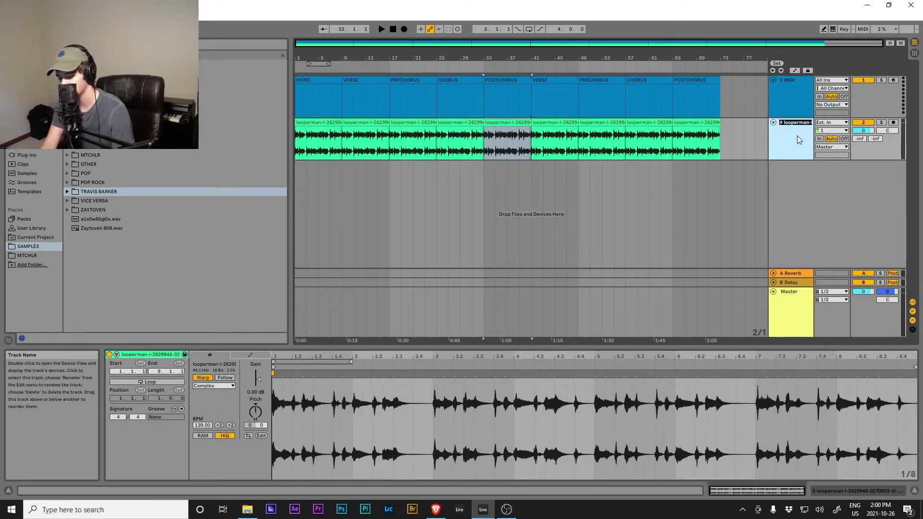
{"action": "key", "text": "Return"}
{"action": "right_click", "coordinate": [791, 175]}
{"action": "left_click", "coordinate": [812, 181]}
{"action": "key", "text": "Delete"}
- Insert a new MIDI track below the SAMPLE track
{"action": "right_click", "coordinate": [798, 173]}
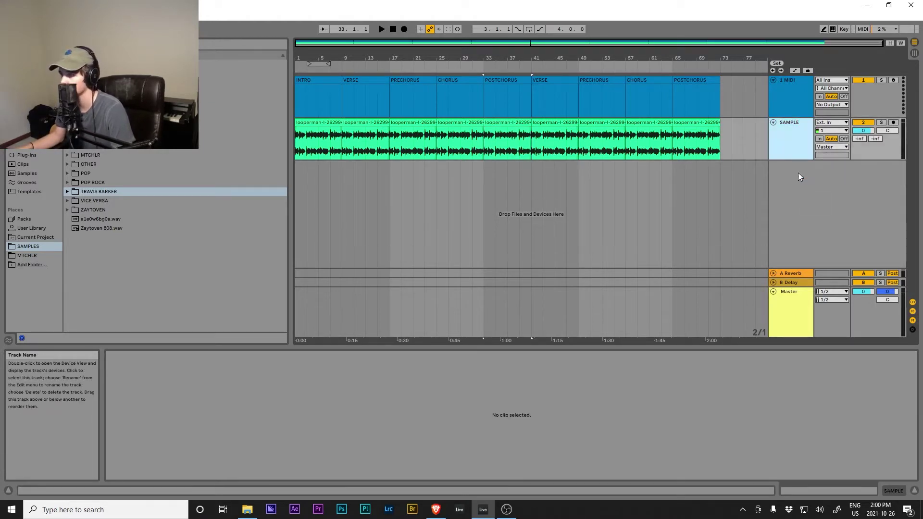
{"action": "left_click", "coordinate": [799, 185]}
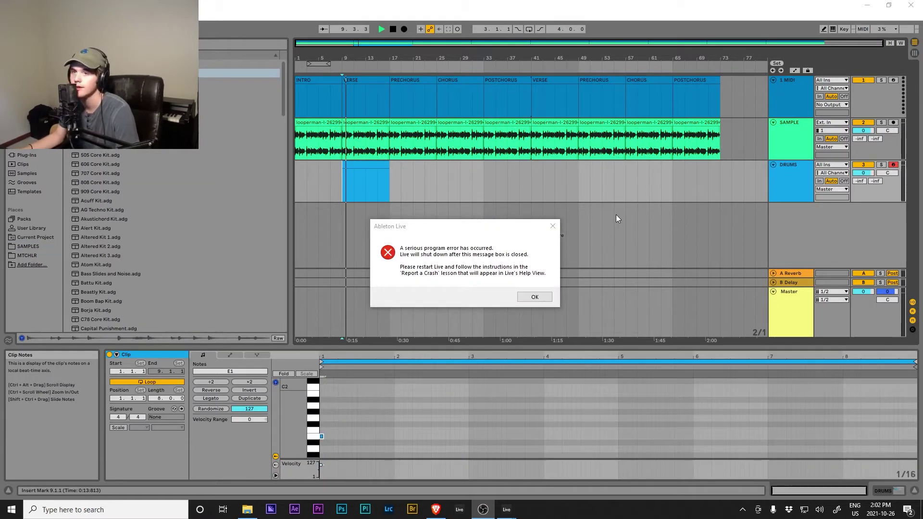
- Dismiss the program error message and expand the TRAVIS BARKER sample folder and its first subfolder
{"action": "left_click", "coordinate": [548, 297]}
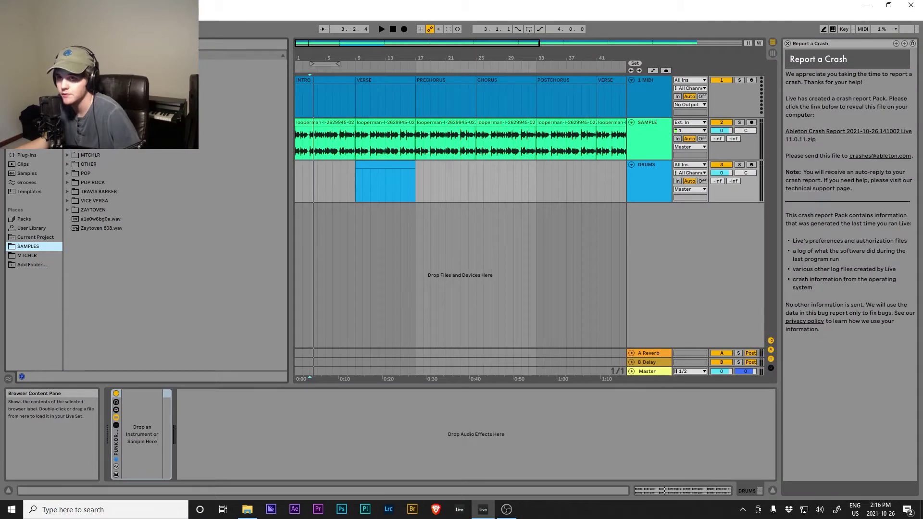
{"action": "left_click", "coordinate": [67, 191]}
{"action": "left_click", "coordinate": [74, 201]}
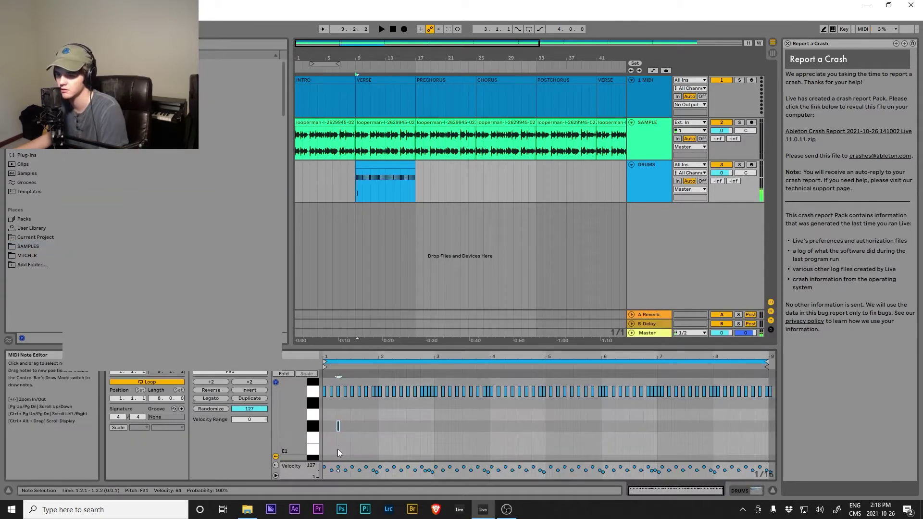
- Place a note on beat 1.2 of the verse drum clip and audition different pitches for it in playback
{"action": "double_click", "coordinate": [337, 429]}
{"action": "key", "text": "space"}
{"action": "left_click_drag", "start_coordinate": [337, 432], "coordinate": [338, 430]}
{"action": "key", "text": "space"}
{"action": "key", "text": "space"}
{"action": "key", "text": "Up"}
{"action": "key", "text": "space"}
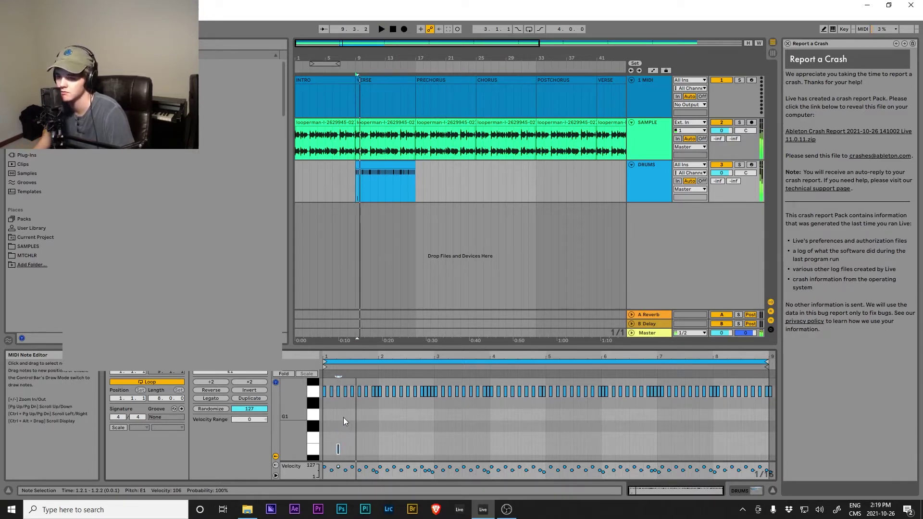
- Add drum notes on beats 4 and 1 of the first bar in the verse clip, adjusting their pitches
{"action": "key", "text": "Down"}
{"action": "double_click", "coordinate": [367, 420]}
{"action": "double_click", "coordinate": [325, 452]}
{"action": "key", "text": "Down"}
{"action": "key", "text": "space"}
- Duplicate the opening kick and snare pattern across all eight bars of the verse drum clip and play it back
{"action": "left_click_drag", "start_coordinate": [375, 383], "coordinate": [324, 443]}
{"action": "key", "text": "ctrl+d"}
{"action": "left_click_drag", "start_coordinate": [431, 440], "coordinate": [543, 438]}
{"action": "key", "text": "space"}
{"action": "key", "text": "ctrl+d"}
{"action": "key", "text": "ctrl+d"}
{"action": "scroll", "coordinate": [551, 418], "scroll_direction": "up", "scroll_amount": 2}
{"action": "left_click_drag", "start_coordinate": [546, 402], "coordinate": [326, 380]}
{"action": "left_click_drag", "start_coordinate": [772, 379], "coordinate": [547, 403]}
{"action": "key", "text": "Left"}
{"action": "key", "text": "space"}
{"action": "key", "text": "space"}
- Select all the F#1 notes in the verse drum clip and set their velocity to 101
{"action": "left_click_drag", "start_coordinate": [331, 414], "coordinate": [764, 430]}
{"action": "left_click_drag", "start_coordinate": [338, 422], "coordinate": [338, 426], "text": "alt"}
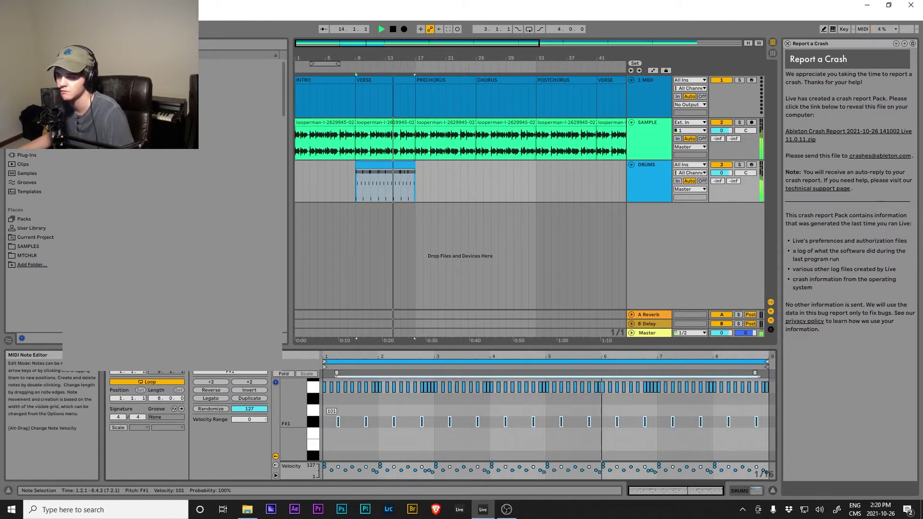
{"action": "key", "text": "space"}
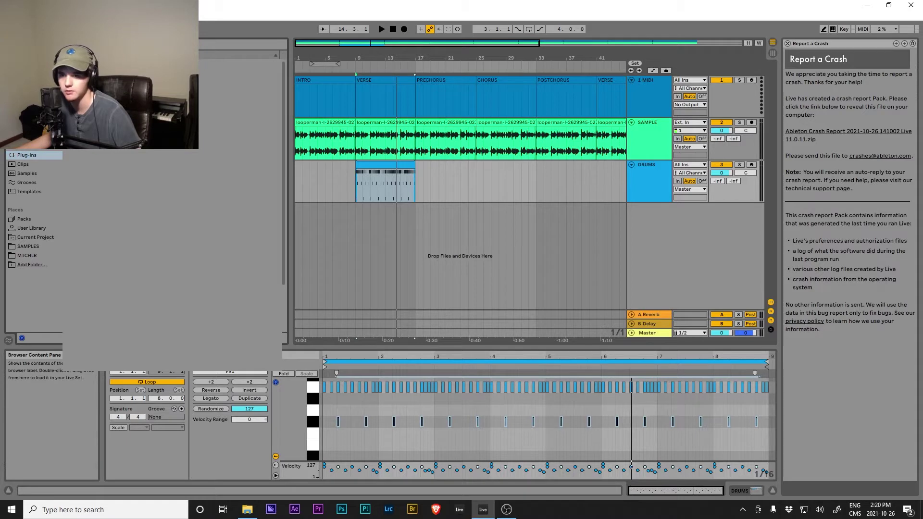
- Add a Reverb audio effect after the PUNK DRUMS 3 rack on the DRUMS track
{"action": "scroll", "coordinate": [173, 231], "scroll_direction": "down", "scroll_amount": 5}
{"action": "scroll", "coordinate": [173, 230], "scroll_direction": "up", "scroll_amount": 5}
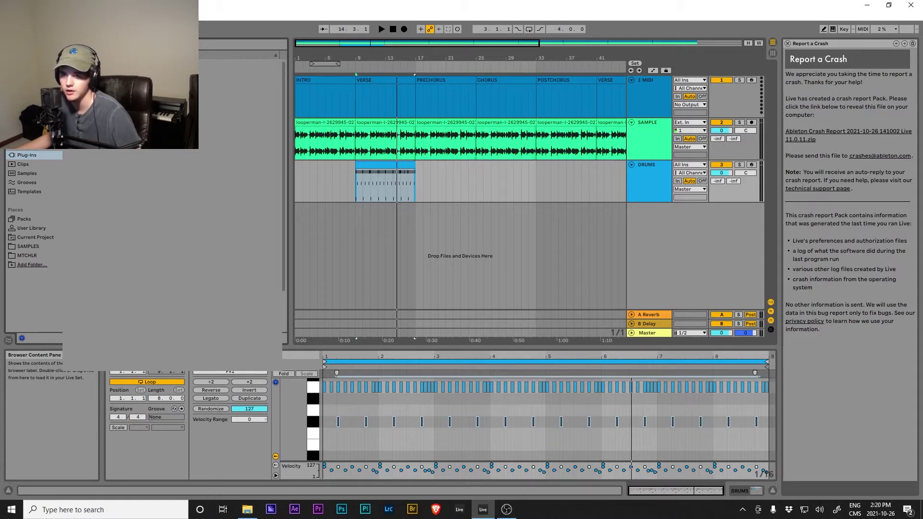
{"action": "left_click", "coordinate": [29, 72]}
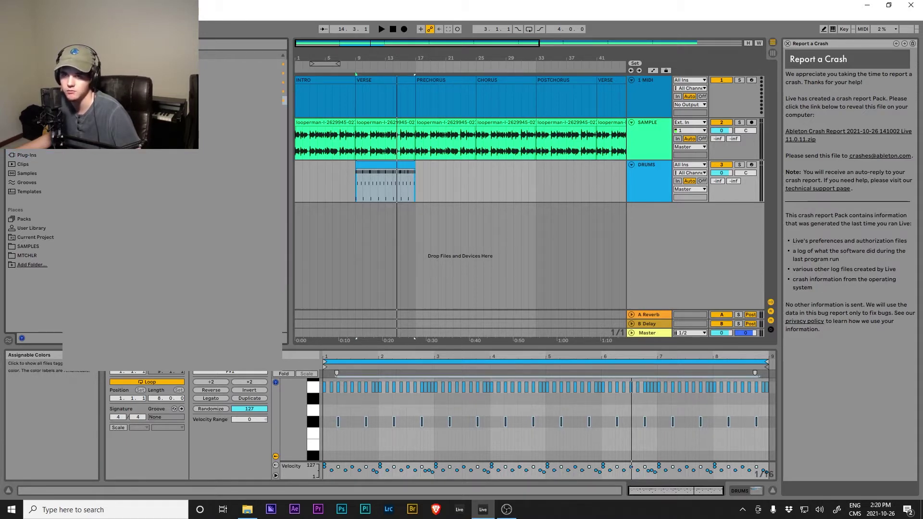
{"action": "left_click", "coordinate": [145, 100]}
{"action": "left_click_drag", "start_coordinate": [374, 184], "coordinate": [375, 185]}
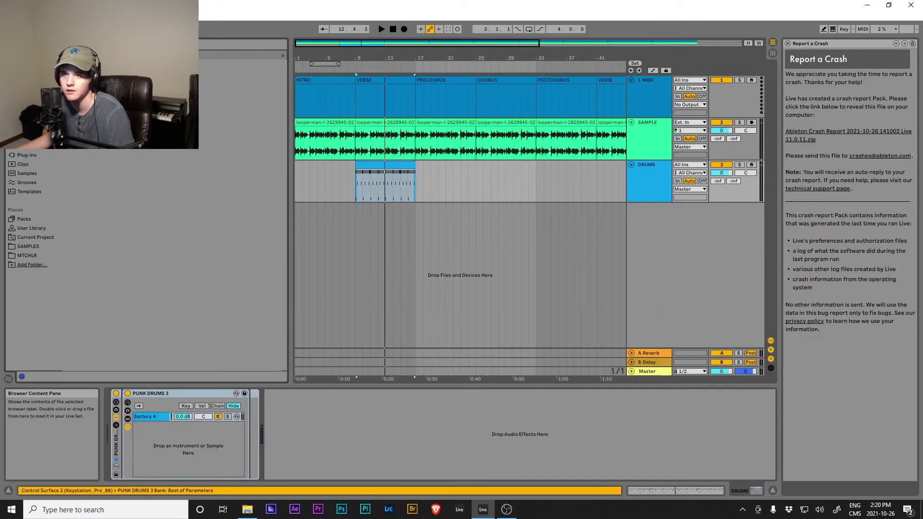
{"action": "key", "text": "Down"}
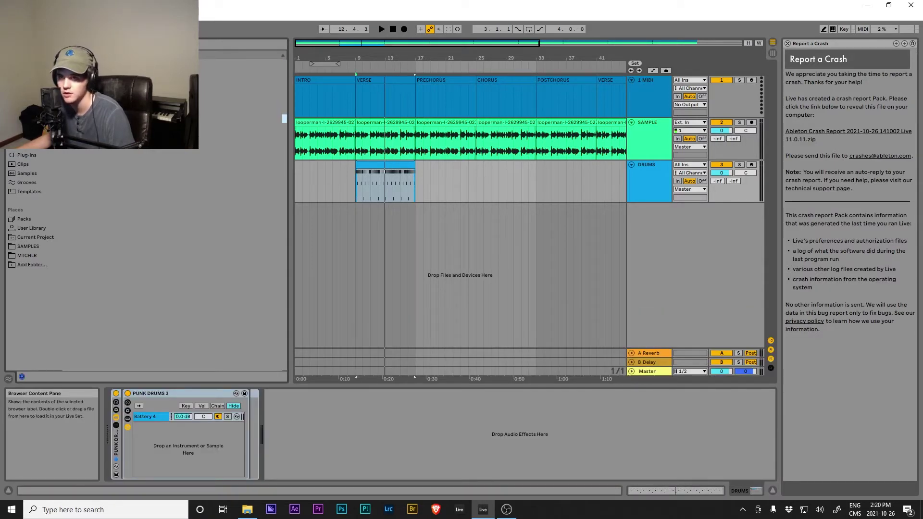
{"action": "key", "text": "Down"}
{"action": "key", "text": "Return"}
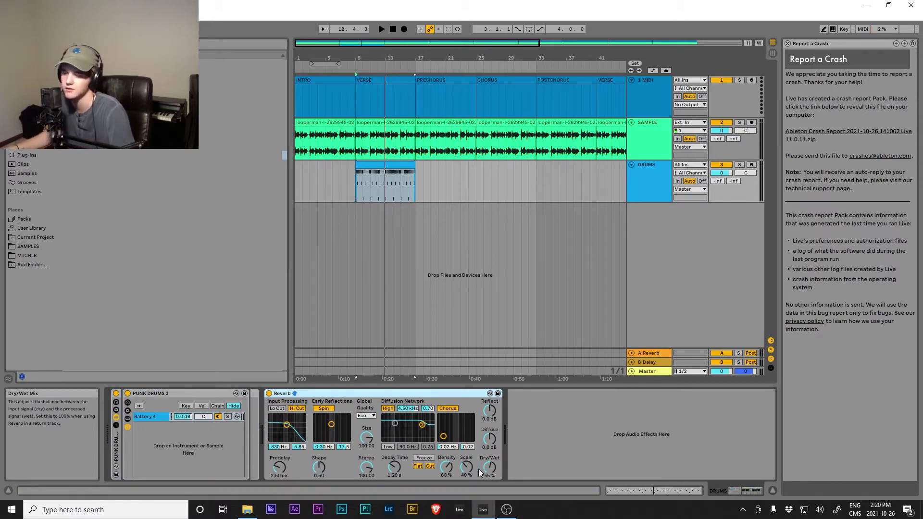
- Lower the drum Reverb's dry/wet mix and adjust its decay time and high diffusion filter during playback
{"action": "key", "text": "space"}
{"action": "left_click_drag", "start_coordinate": [489, 468], "coordinate": [489, 483]}
{"action": "left_click_drag", "start_coordinate": [394, 467], "coordinate": [394, 477]}
{"action": "left_click_drag", "start_coordinate": [422, 425], "coordinate": [418, 434]}
{"action": "left_click_drag", "start_coordinate": [394, 467], "coordinate": [394, 455]}
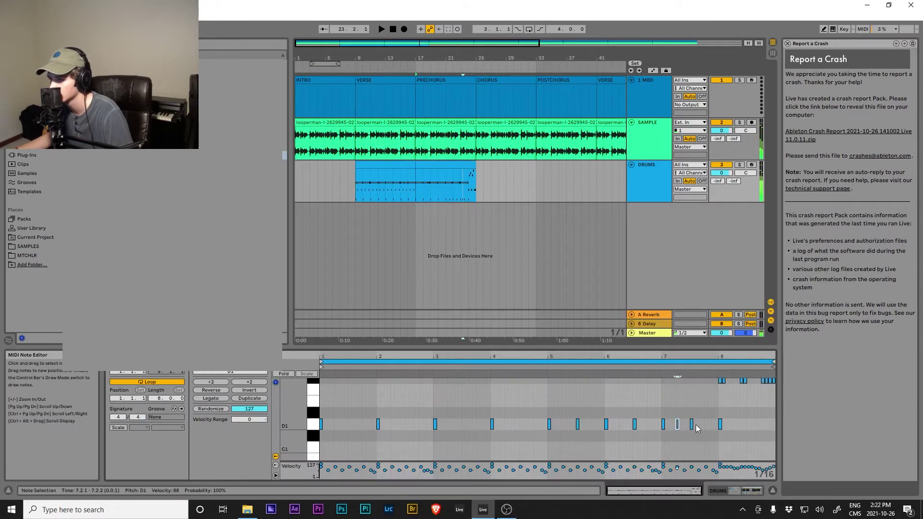
- Add a D1 note on beat 7.4 of the prechorus drum clip, play it back and select the clip
{"action": "left_click", "coordinate": [704, 427]}
{"action": "double_click", "coordinate": [705, 427]}
{"action": "left_click", "coordinate": [664, 363]}
{"action": "left_click", "coordinate": [663, 374]}
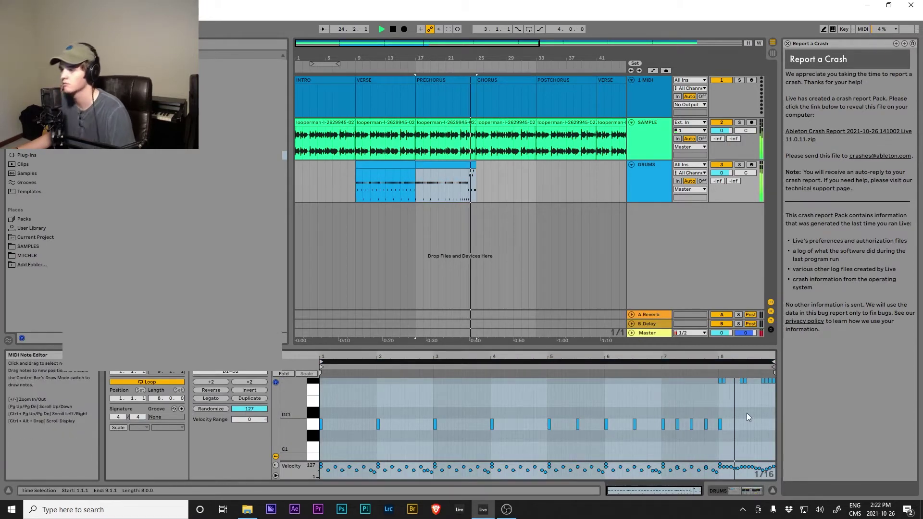
{"action": "left_click", "coordinate": [434, 164]}
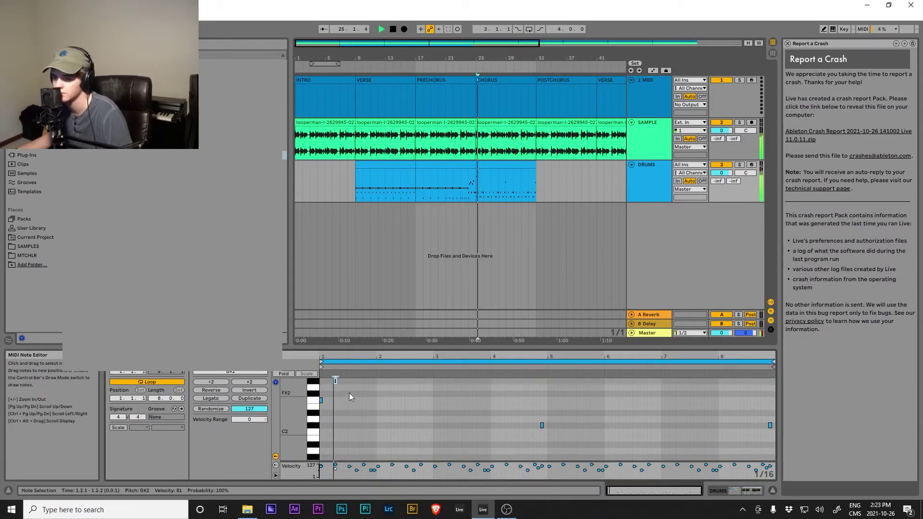
- Box-select the cymbal notes at the start of bar 5 in the chorus drum clip
{"action": "left_click_drag", "start_coordinate": [548, 380], "coordinate": [586, 417]}
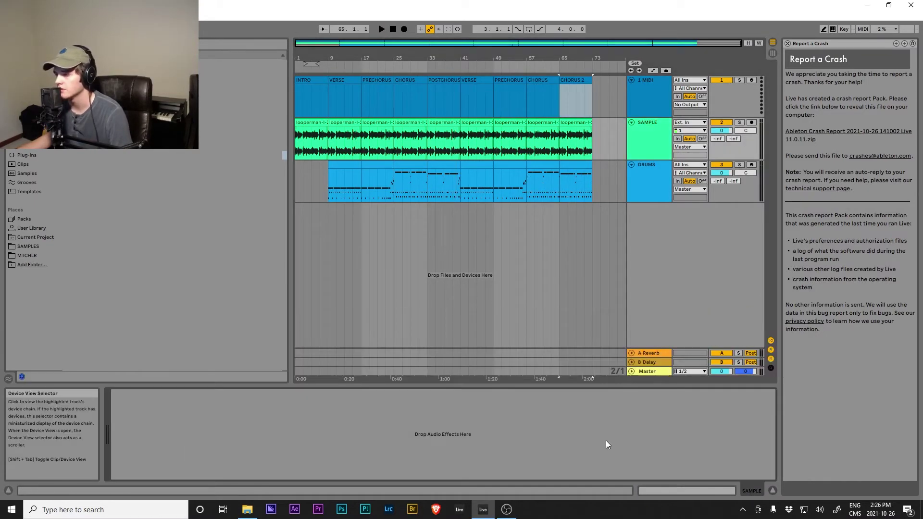
- Add an audio effect from the browser to the SAMPLE track
{"action": "left_click", "coordinate": [144, 91]}
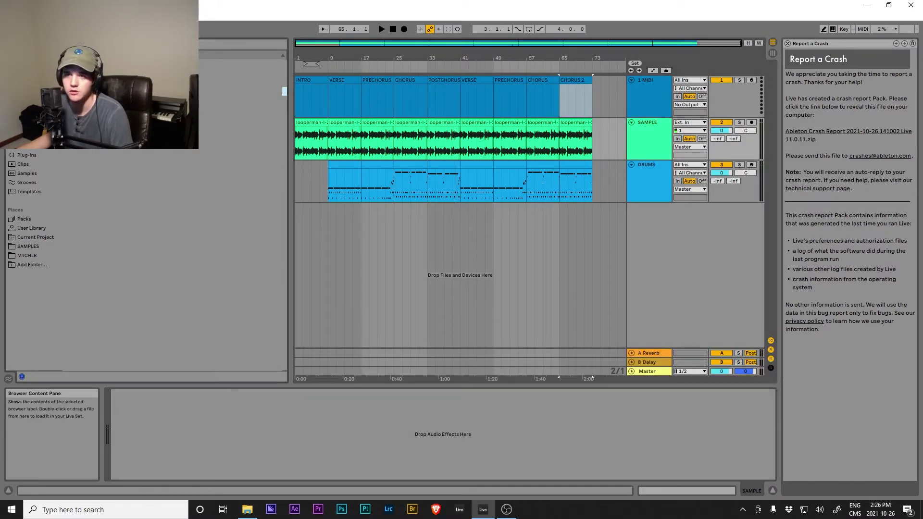
{"action": "left_click_drag", "start_coordinate": [144, 101], "coordinate": [354, 301]}
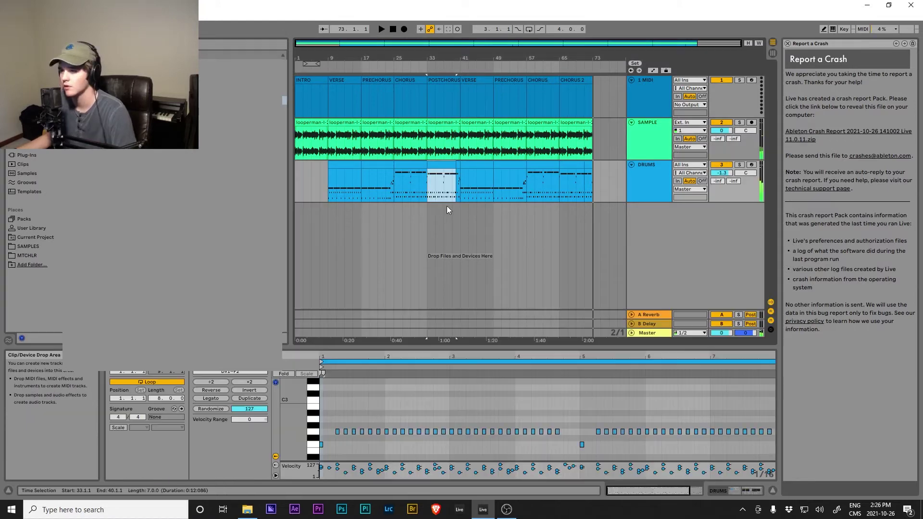
- Play the arrangement from the start of the verse and check the Splice plans page in the web browser
{"action": "left_click", "coordinate": [330, 192]}
{"action": "key", "text": "space"}
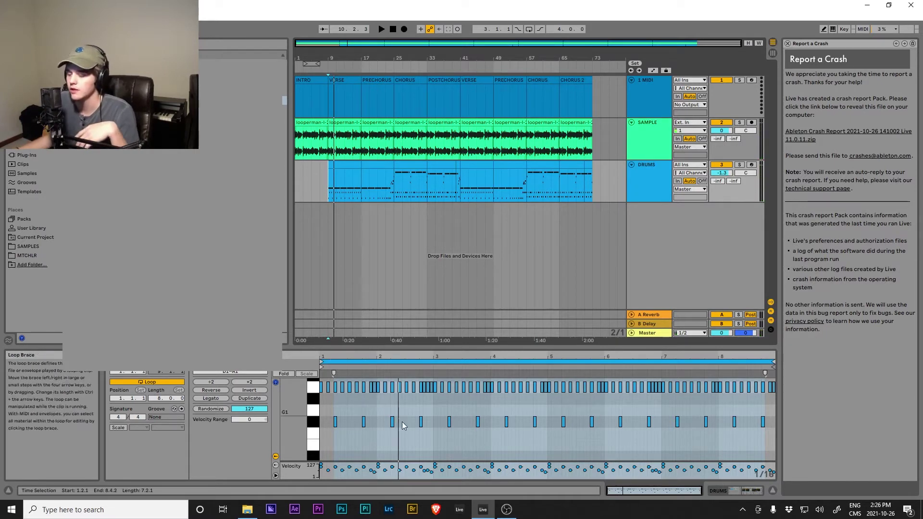
{"action": "left_click", "coordinate": [435, 510]}
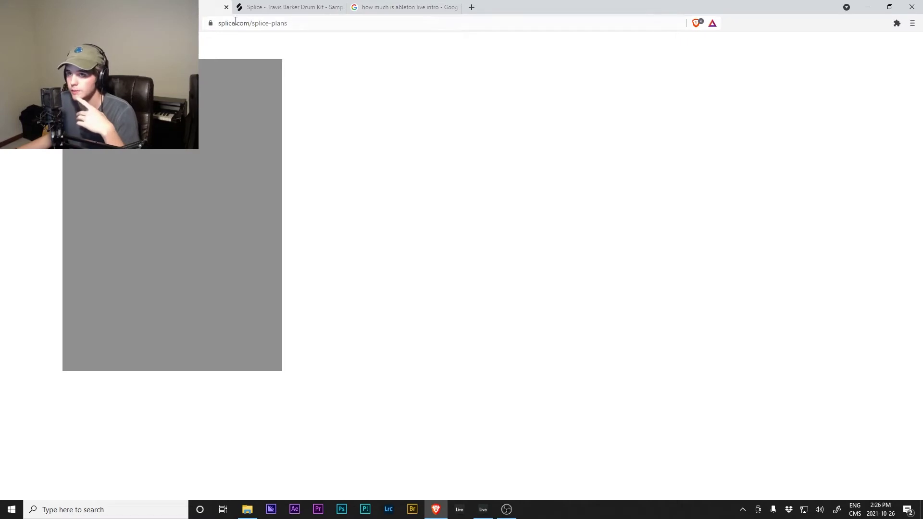
{"action": "key", "text": "alt+Tab"}
- Audition the soloed electric bass guitar loop on track 4 from the verse and from bar 13
{"action": "scroll", "coordinate": [605, 230], "scroll_direction": "down", "scroll_amount": 5}
{"action": "scroll", "coordinate": [403, 216], "scroll_direction": "up", "scroll_amount": 3}
{"action": "key", "text": "space"}
{"action": "scroll", "coordinate": [373, 226], "scroll_direction": "down", "scroll_amount": 1}
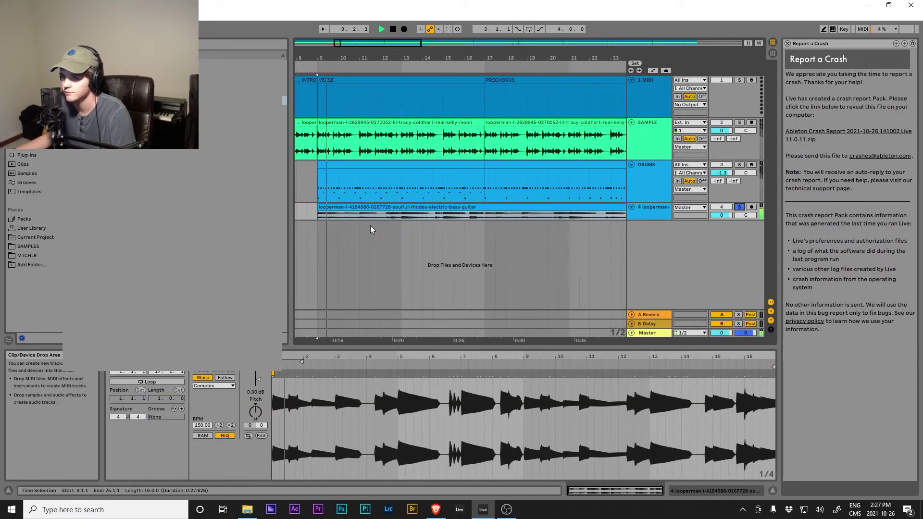
{"action": "left_click", "coordinate": [402, 215]}
{"action": "key", "text": "plus"}
{"action": "key", "text": "plus"}
{"action": "key", "text": "minus"}
{"action": "key", "text": "minus"}
{"action": "key", "text": "space"}
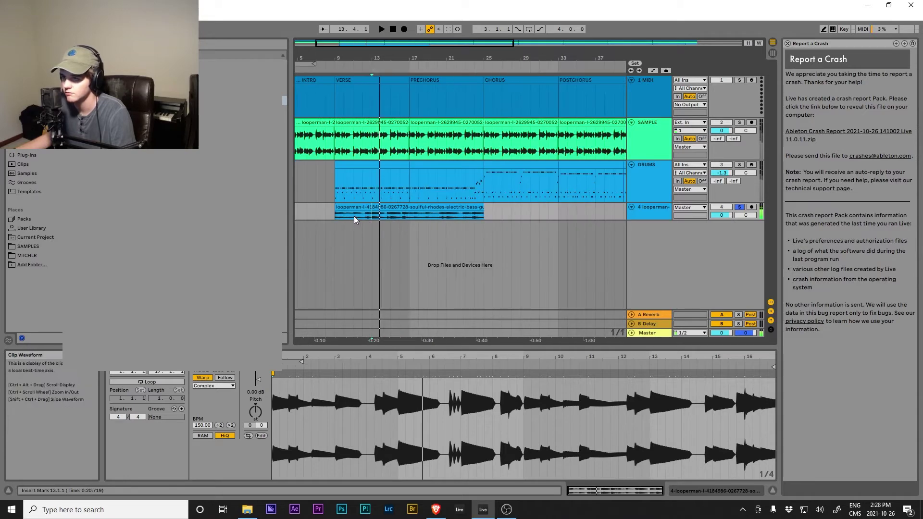
- Split the electric bass guitar loop clip at bars 11 and 12
{"action": "left_click", "coordinate": [400, 216]}
{"action": "key", "text": "ctrl+e"}
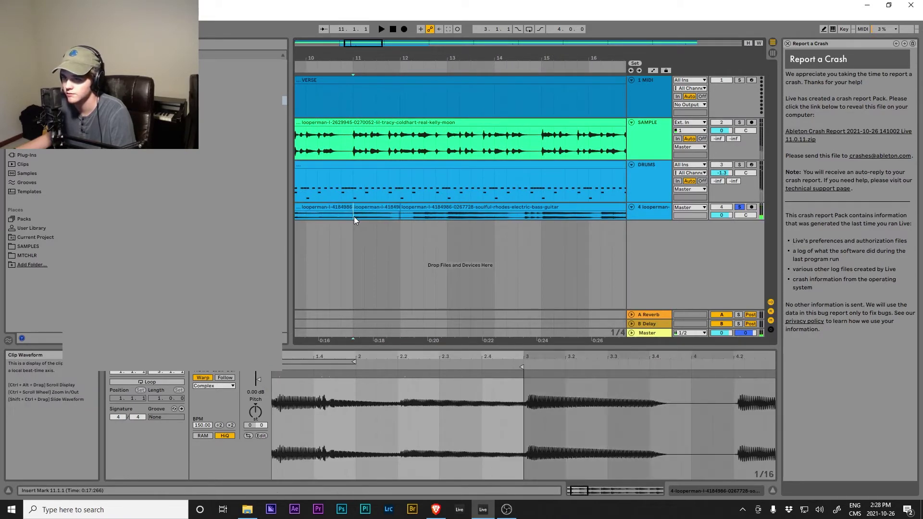
{"action": "key", "text": "ctrl+e"}
- Adjust the start of the bass segment at bar 11 so it sits on 11.1.1 and check it in playback
{"action": "left_click", "coordinate": [367, 207]}
{"action": "key", "text": "space"}
{"action": "scroll", "coordinate": [354, 212], "scroll_direction": "up", "scroll_amount": 4}
{"action": "key", "text": "space"}
{"action": "left_click_drag", "start_coordinate": [354, 207], "coordinate": [355, 208]}
{"action": "key", "text": "space"}
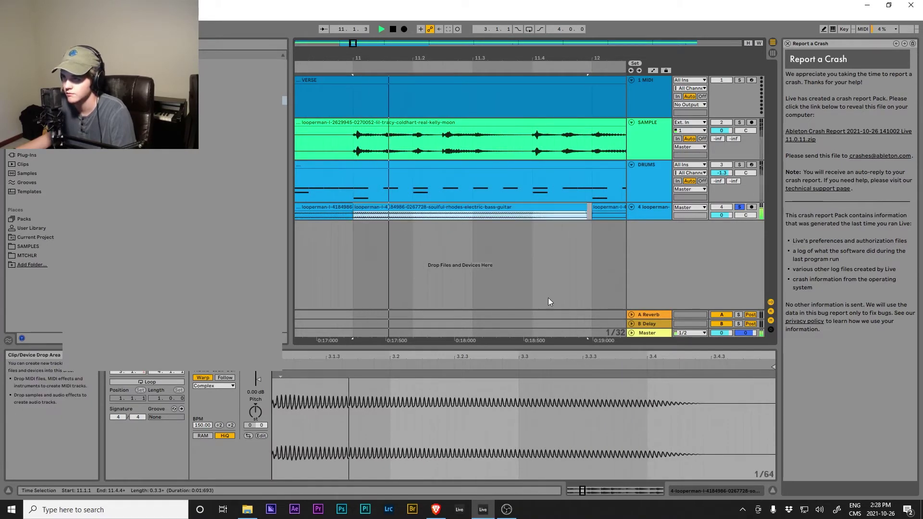
- Stop playback and delete the bass loop clips before bar 11 and after bar 12, keeping only the segment at bar 11
{"action": "left_click", "coordinate": [681, 492]}
{"action": "key", "text": "space"}
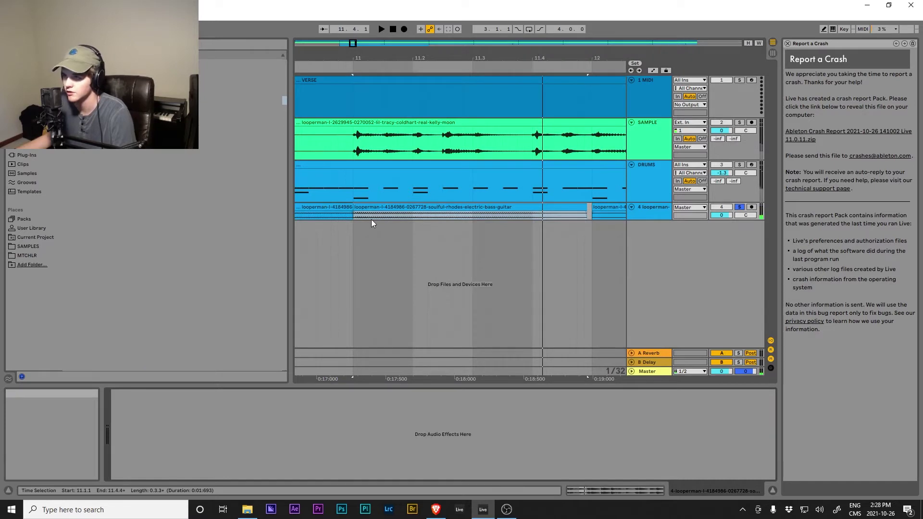
{"action": "scroll", "coordinate": [389, 249], "scroll_direction": "down", "scroll_amount": 10}
{"action": "left_click", "coordinate": [340, 207]}
{"action": "key", "text": "Delete"}
{"action": "left_click", "coordinate": [415, 208]}
{"action": "key", "text": "Delete"}
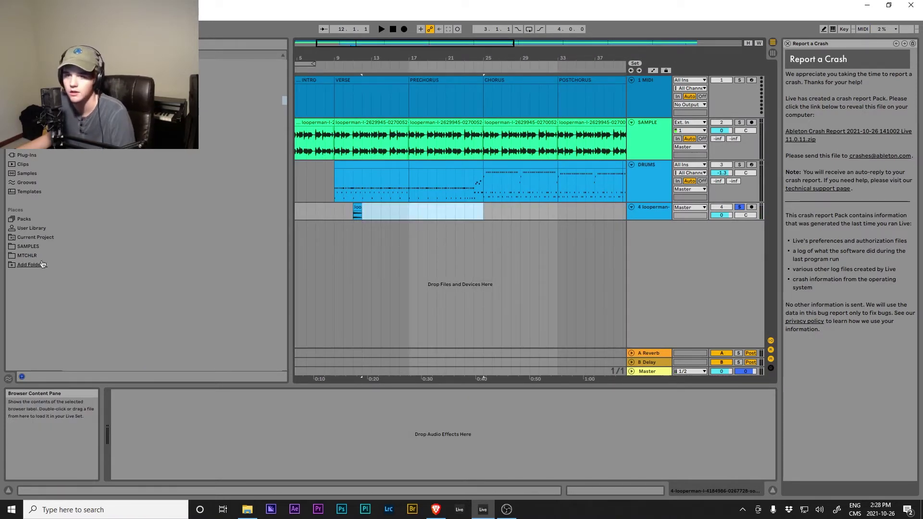
- Add a Simpler instrument on a new MIDI track and load the bar 11 bass segment into it
{"action": "left_click", "coordinate": [30, 118]}
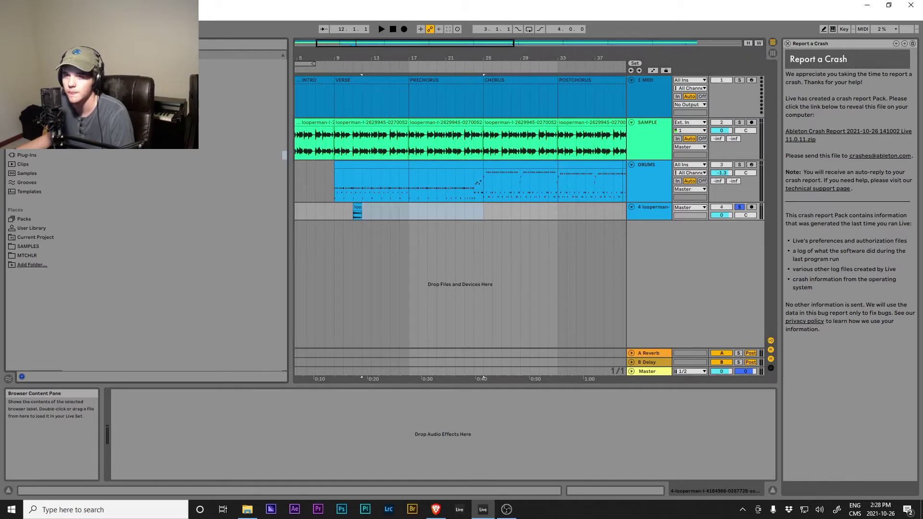
{"action": "left_click_drag", "start_coordinate": [561, 261], "coordinate": [551, 257]}
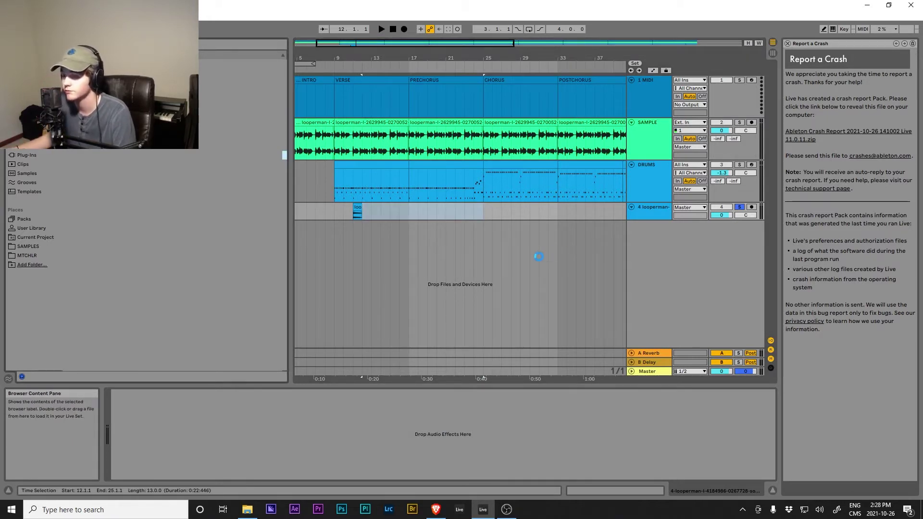
{"action": "left_click", "coordinate": [355, 210]}
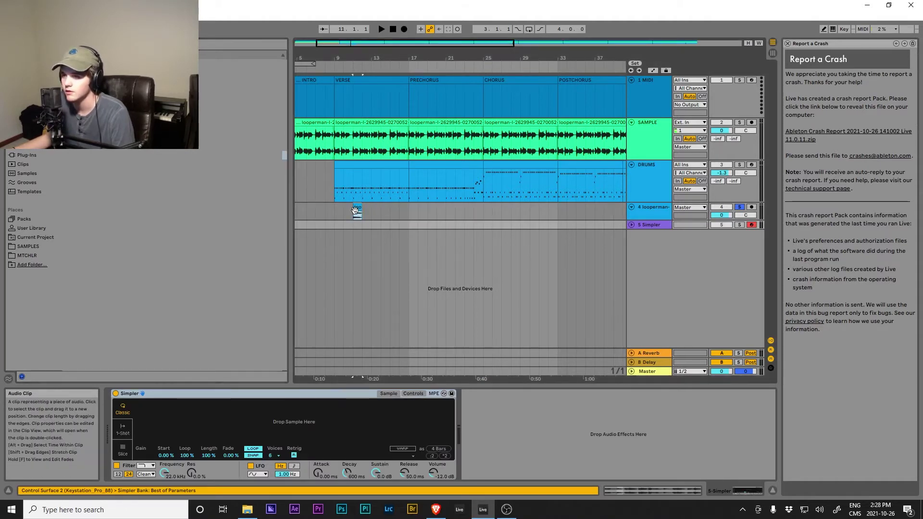
{"action": "left_click_drag", "start_coordinate": [256, 424], "coordinate": [247, 414]}
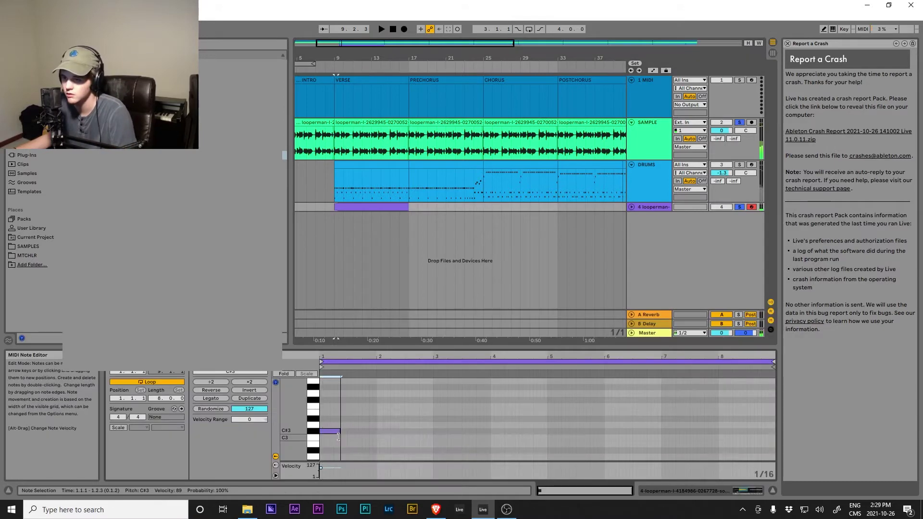
- Shorten the C#3 bass note to one beat, duplicate it once and check the result in playback
{"action": "left_click_drag", "start_coordinate": [341, 432], "coordinate": [333, 437]}
{"action": "key", "text": "space"}
{"action": "key", "text": "space"}
{"action": "key", "text": "ctrl+d"}
{"action": "key", "text": "space"}
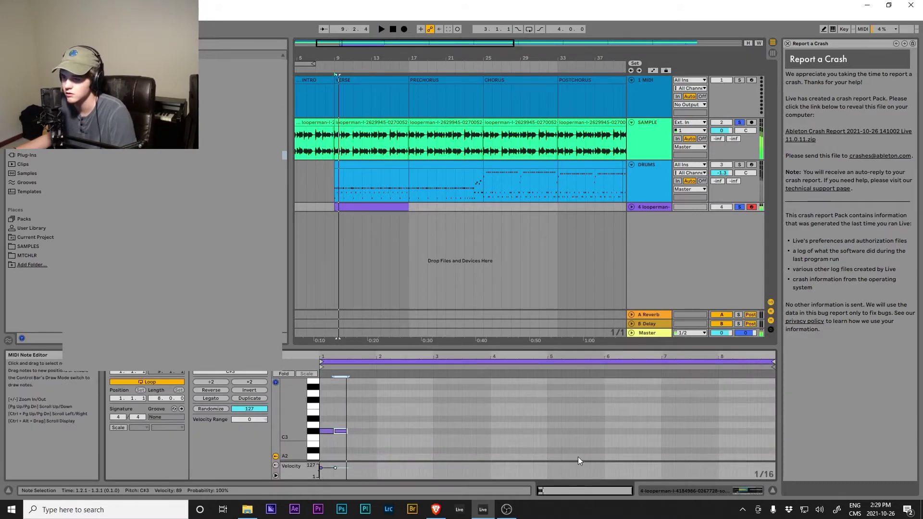
{"action": "key", "text": "space"}
- Compare the bass notes with the guitar sample in playback by toggling the solo states of the bass and SAMPLE tracks
{"action": "left_click", "coordinate": [740, 209]}
{"action": "left_click", "coordinate": [740, 208]}
{"action": "key", "text": "space"}
{"action": "left_click", "coordinate": [741, 208]}
{"action": "key", "text": "space"}
{"action": "key", "text": "space"}
{"action": "key", "text": "space"}
{"action": "left_click", "coordinate": [743, 207]}
{"action": "left_click", "coordinate": [741, 124]}
{"action": "left_click", "coordinate": [740, 124], "text": "ctrl"}
{"action": "key", "text": "space"}
- Fill the first bar of the verse bass clip with repeated C#3 notes and add transposed copies in the second bar, removing the surplus
{"action": "left_click_drag", "start_coordinate": [351, 437], "coordinate": [322, 428]}
{"action": "key", "text": "ctrl+d"}
{"action": "key", "text": "ctrl+d"}
{"action": "key", "text": "ctrl+d"}
{"action": "key", "text": "ctrl+d"}
{"action": "key", "text": "Up"}
{"action": "key", "text": "Up"}
{"action": "key", "text": "Up"}
{"action": "key", "text": "Up"}
{"action": "key", "text": "ctrl+d"}
{"action": "key", "text": "ctrl+d"}
{"action": "key", "text": "ctrl+d"}
{"action": "key", "text": "ctrl+d"}
{"action": "key", "text": "Delete"}
- Raise the second-bar bass notes to F#3, lower that bar's last note to F3, and check the line in playback
{"action": "left_click_drag", "start_coordinate": [380, 432], "coordinate": [442, 406]}
{"action": "key", "text": "Up"}
{"action": "left_click", "coordinate": [429, 400]}
{"action": "key", "text": "Down"}
{"action": "key", "text": "space"}
{"action": "key", "text": "space"}
{"action": "key", "text": "space"}
{"action": "double_click", "coordinate": [435, 445]}
- Add a Tuner to the bass track and set the Simpler's detune to -20 ct while the line plays
{"action": "key", "text": "shift+Tab"}
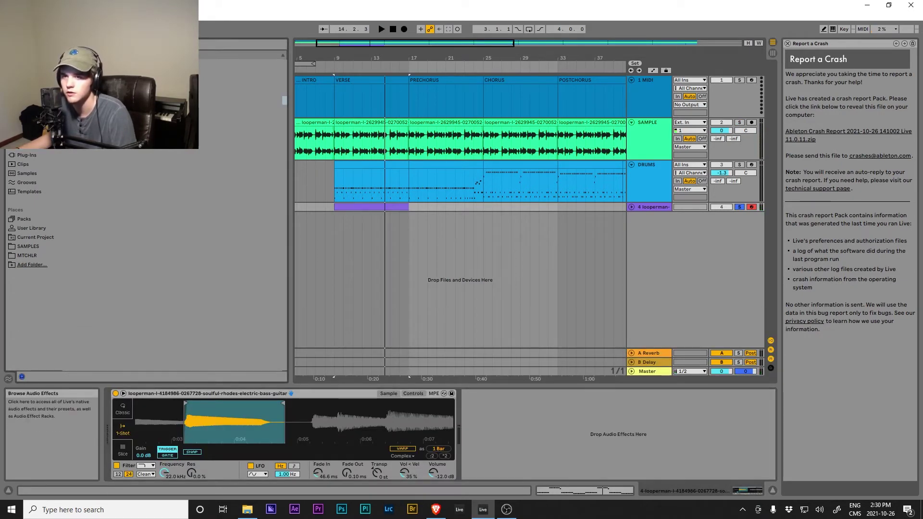
{"action": "left_click_drag", "start_coordinate": [576, 409], "coordinate": [577, 409]}
{"action": "key", "text": "space"}
{"action": "left_click", "coordinate": [414, 394]}
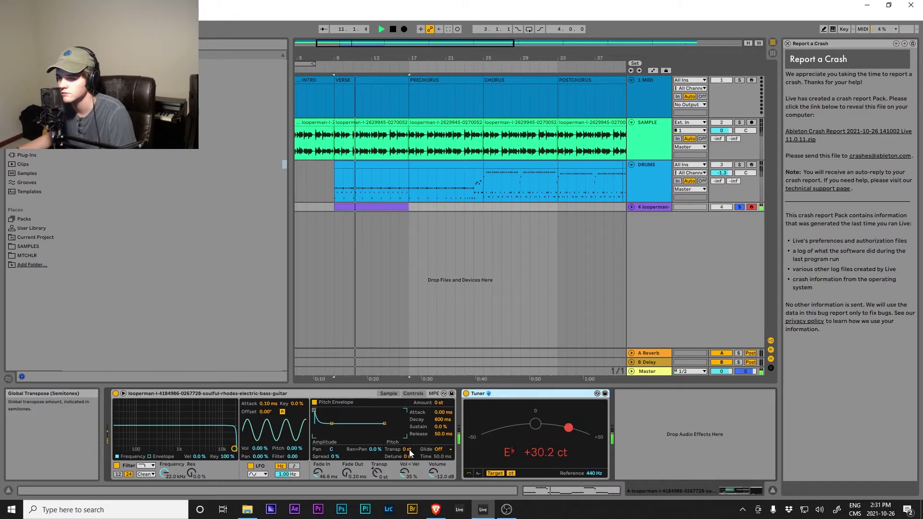
{"action": "left_click_drag", "start_coordinate": [407, 457], "coordinate": [407, 476]}
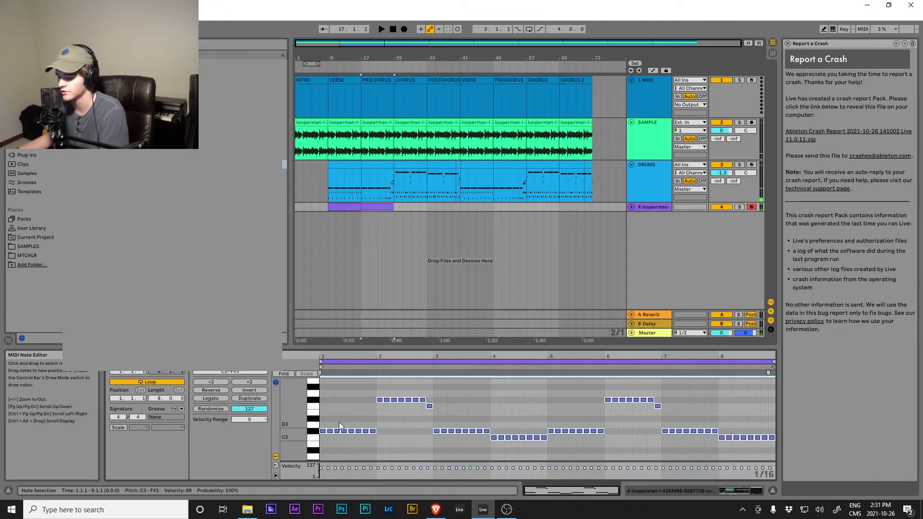
- Clear the prechorus bass clip and enter a one-bar C#3 note in bar 1 followed by an F#3 note in bar 2
{"action": "key", "text": "Delete"}
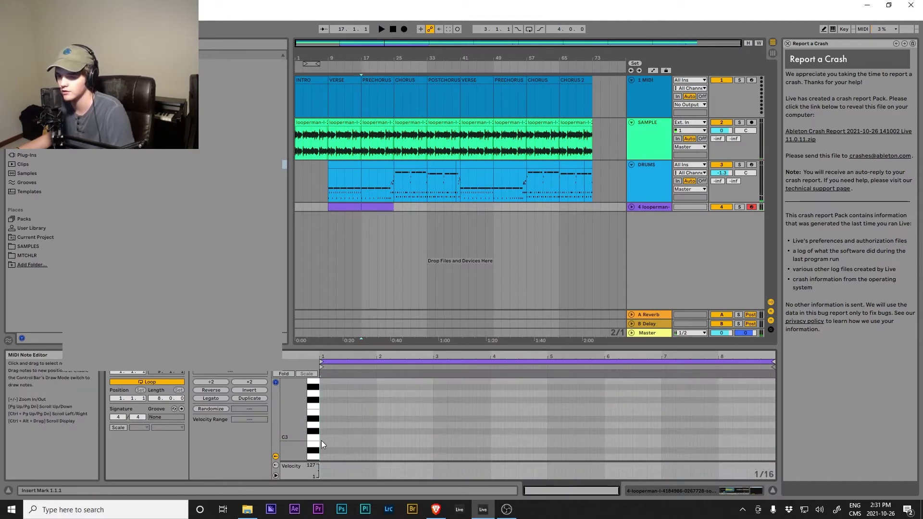
{"action": "left_click_drag", "start_coordinate": [322, 439], "coordinate": [370, 434]}
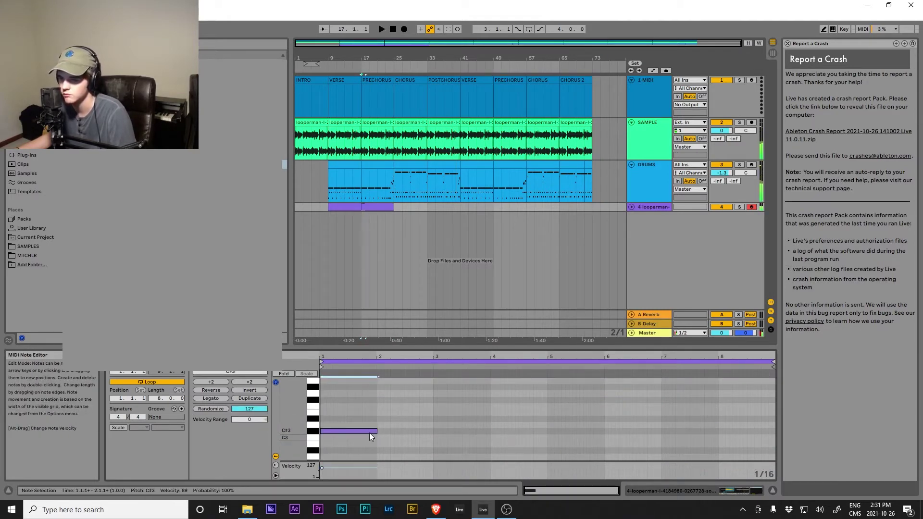
{"action": "key", "text": "ctrl+d"}
{"action": "key", "text": "Up"}
{"action": "key", "text": "Up"}
{"action": "key", "text": "Up"}
{"action": "key", "text": "Up"}
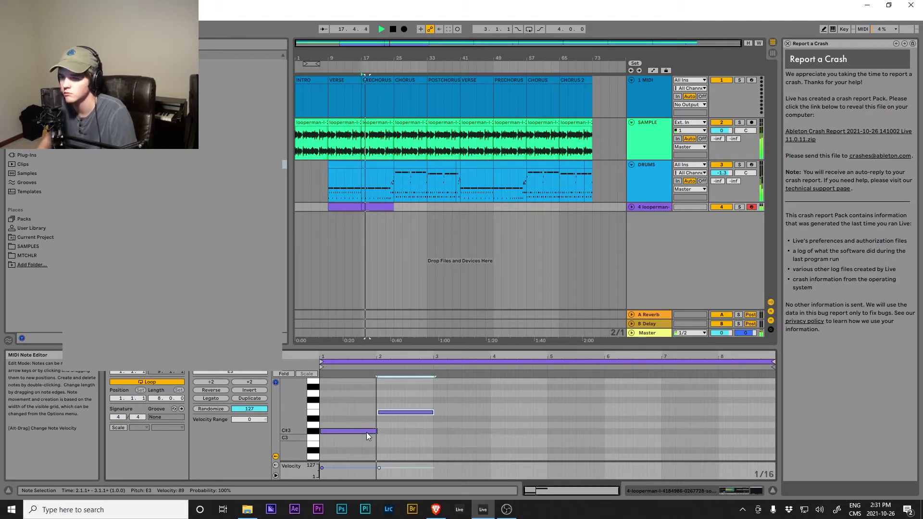
{"action": "key", "text": "Up"}
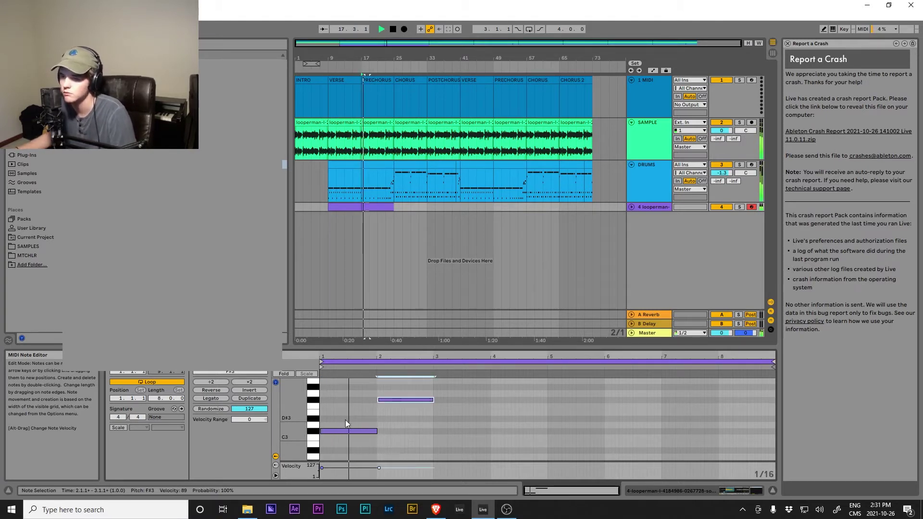
- Duplicate the one-bar F#3 note into the next three bars of the prechorus clip, stepping the copies down to F3, D#3 and C#3
{"action": "key", "text": "ctrl+d"}
{"action": "key", "text": "Down"}
{"action": "key", "text": "ctrl+d"}
{"action": "key", "text": "Down"}
{"action": "key", "text": "Down"}
{"action": "key", "text": "ctrl+d"}
{"action": "key", "text": "Down"}
{"action": "key", "text": "Down"}
{"action": "key", "text": "Down"}
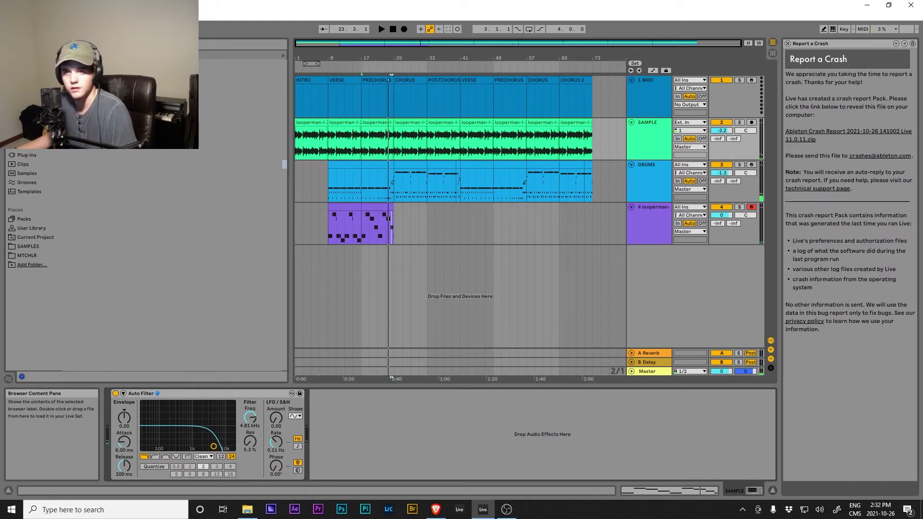
- Add EQ Eight to the bass track and set its first band to a low-cut filter
{"action": "left_click", "coordinate": [285, 91]}
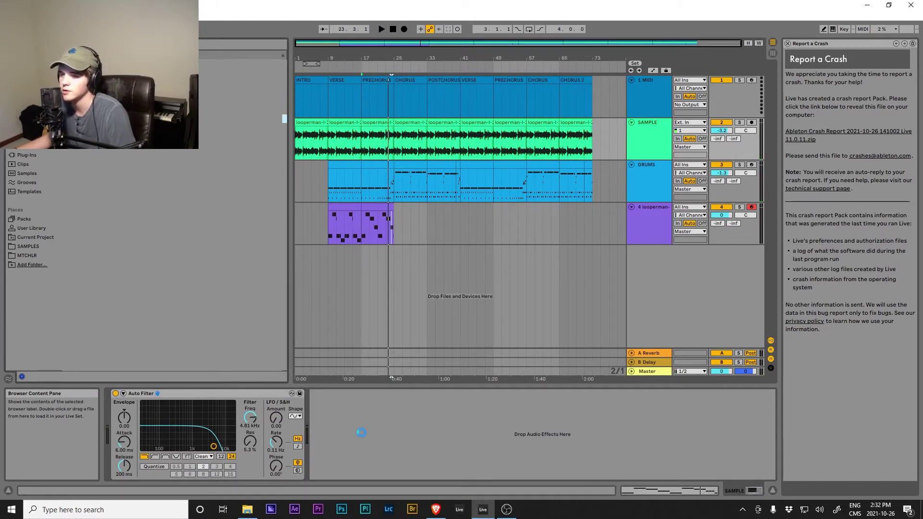
{"action": "left_click", "coordinate": [575, 467]}
{"action": "left_click", "coordinate": [575, 414]}
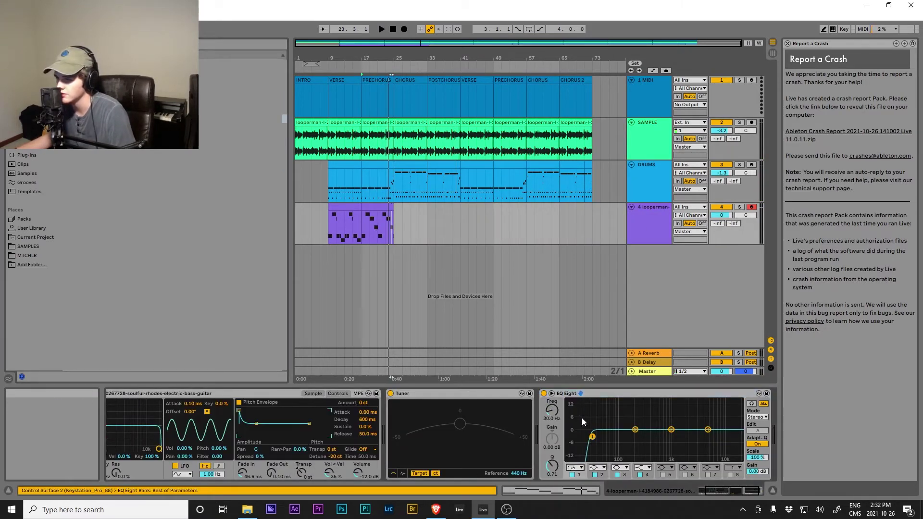
- Shape the bass EQ during playback: low cut at 57.4 Hz, 1.68 dB boost at 203 Hz and 3.88 dB cut at 758 Hz
{"action": "key", "text": "space"}
{"action": "left_click_drag", "start_coordinate": [593, 437], "coordinate": [635, 431]}
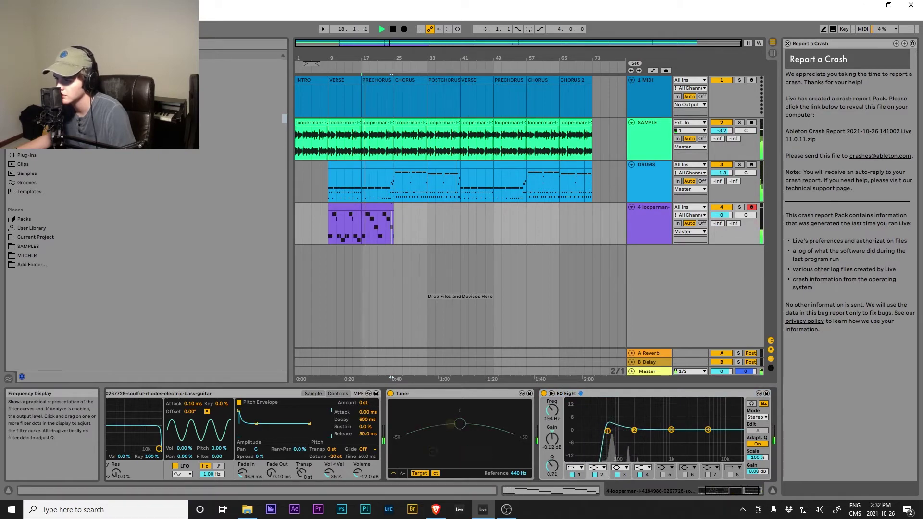
{"action": "double_click", "coordinate": [669, 433]}
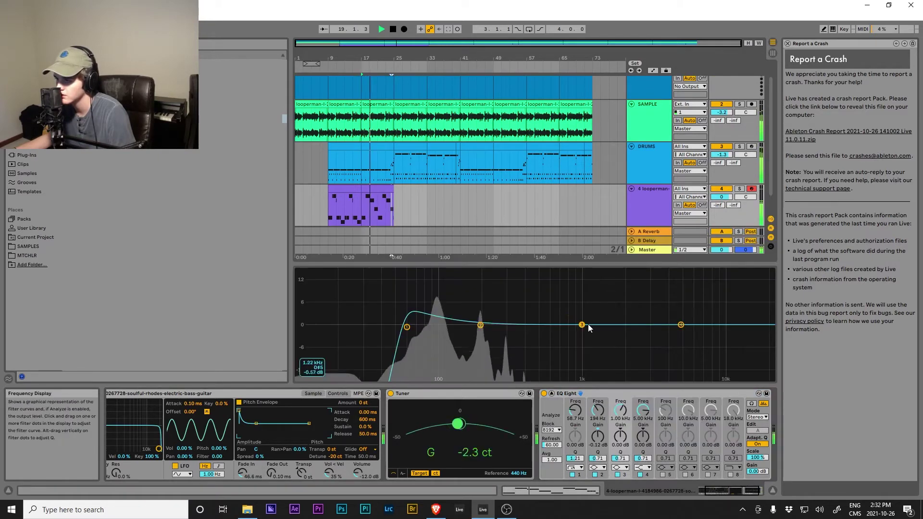
{"action": "left_click_drag", "start_coordinate": [582, 325], "coordinate": [564, 339]}
{"action": "left_click_drag", "start_coordinate": [480, 325], "coordinate": [483, 317]}
{"action": "left_click_drag", "start_coordinate": [407, 327], "coordinate": [406, 331]}
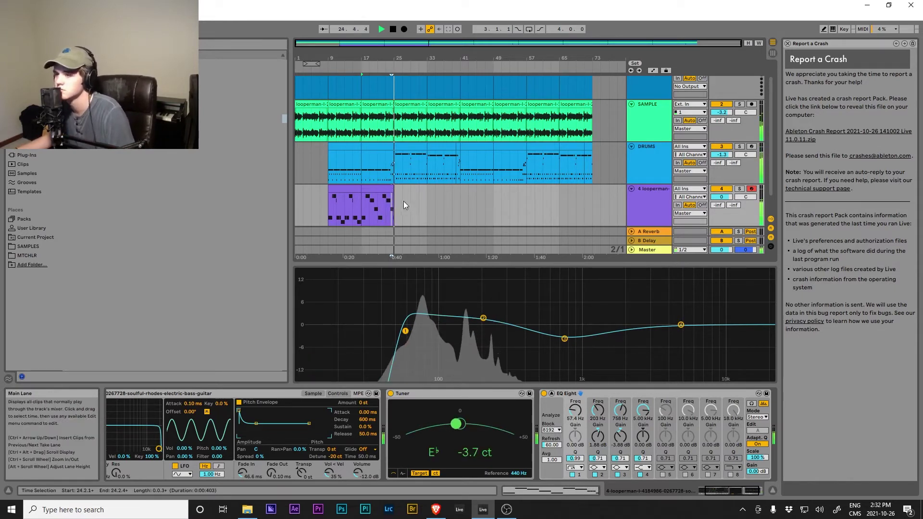
- Duplicate the verse and prechorus bass clips over the chorus and postchorus, starting at bar 25
{"action": "left_click_drag", "start_coordinate": [395, 203], "coordinate": [330, 204]}
{"action": "key", "text": "ctrl+d"}
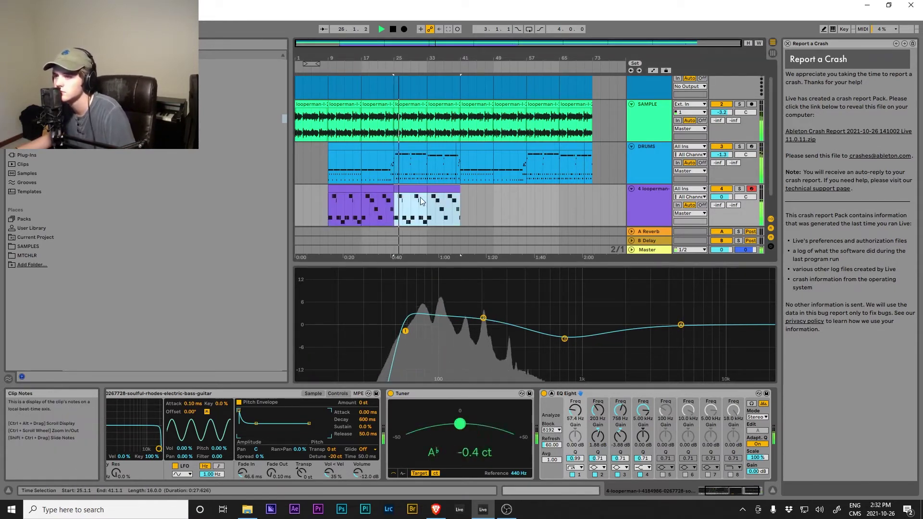
{"action": "scroll", "coordinate": [409, 217], "scroll_direction": "up", "scroll_amount": 2}
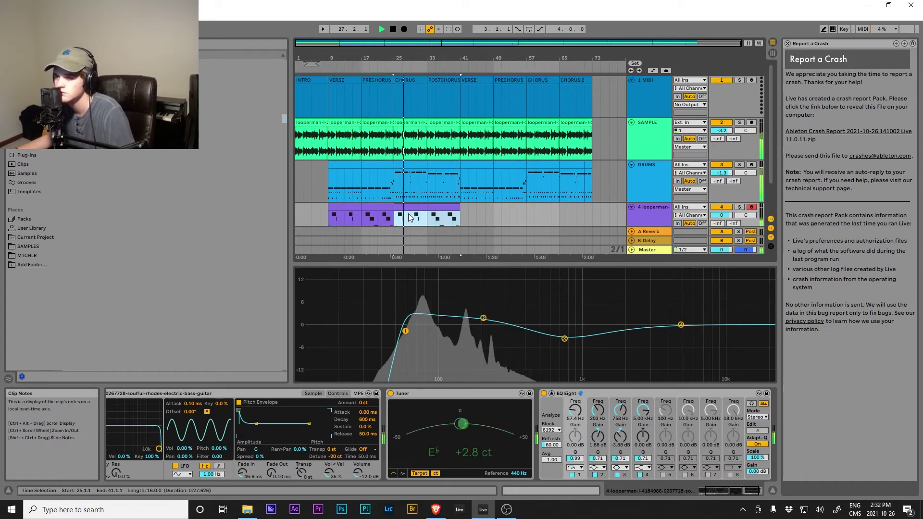
{"action": "scroll", "coordinate": [410, 211], "scroll_direction": "down", "scroll_amount": 3}
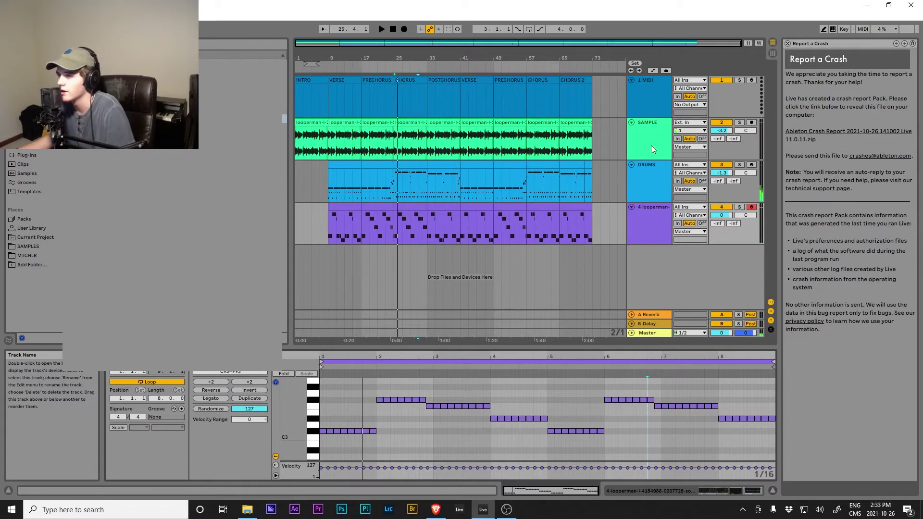
- Set the DRUMS track volume to -3.5 dB and check the balance in playback
{"action": "left_click", "coordinate": [648, 172]}
{"action": "left_click_drag", "start_coordinate": [719, 174], "coordinate": [718, 180]}
{"action": "key", "text": "space"}
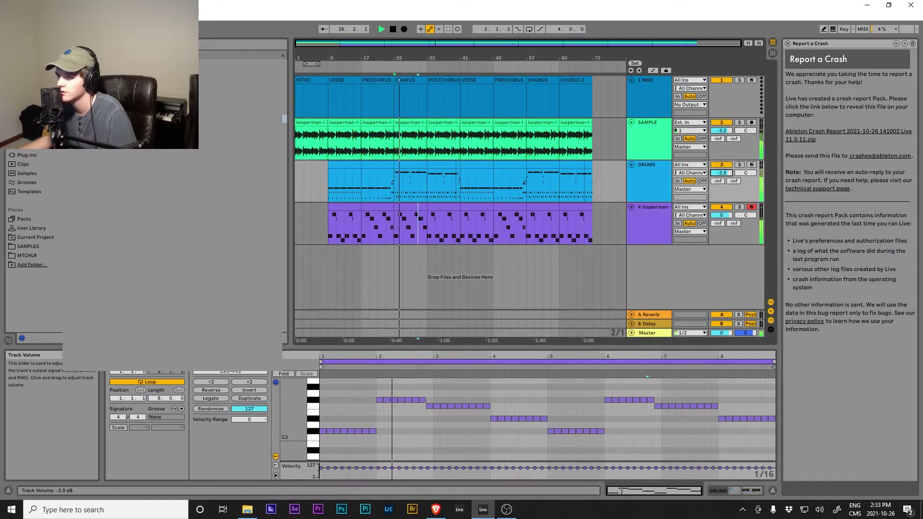
{"action": "key", "text": "space"}
- Set the Echo and Reverb in the SAMPLE track's effect rack chains to 100 % wet
{"action": "left_click", "coordinate": [644, 143]}
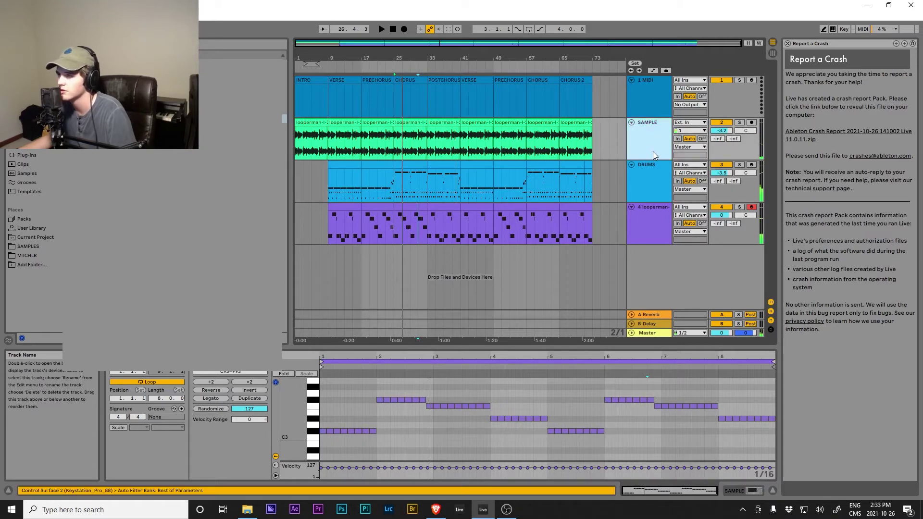
{"action": "left_click", "coordinate": [753, 491]}
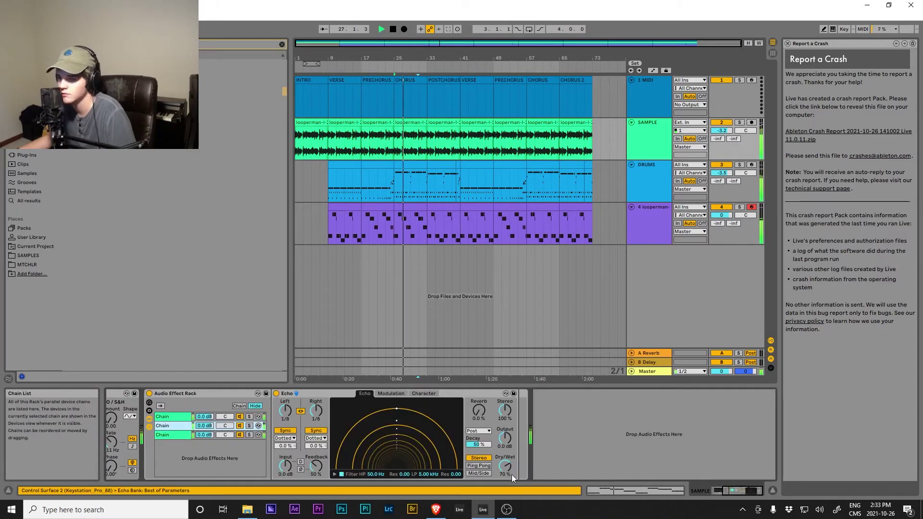
{"action": "left_click", "coordinate": [511, 473]}
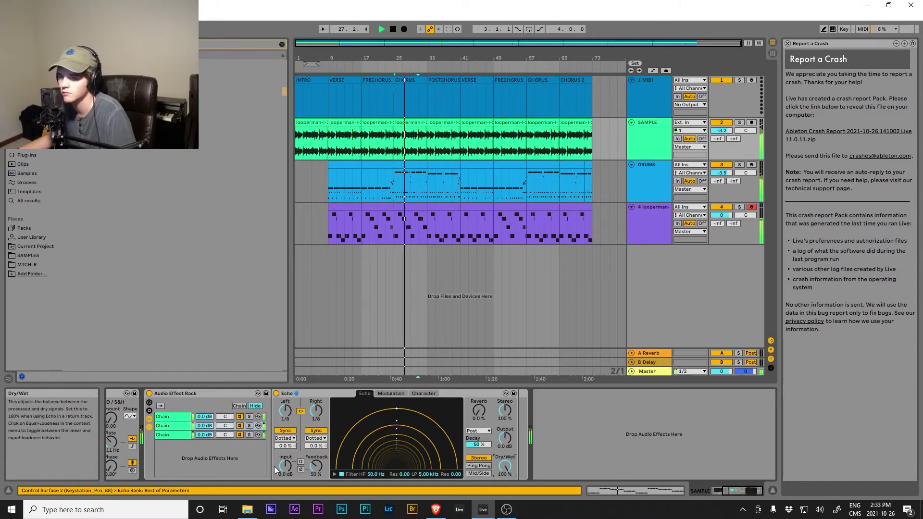
{"action": "left_click", "coordinate": [171, 435]}
{"action": "left_click_drag", "start_coordinate": [497, 467], "coordinate": [496, 394]}
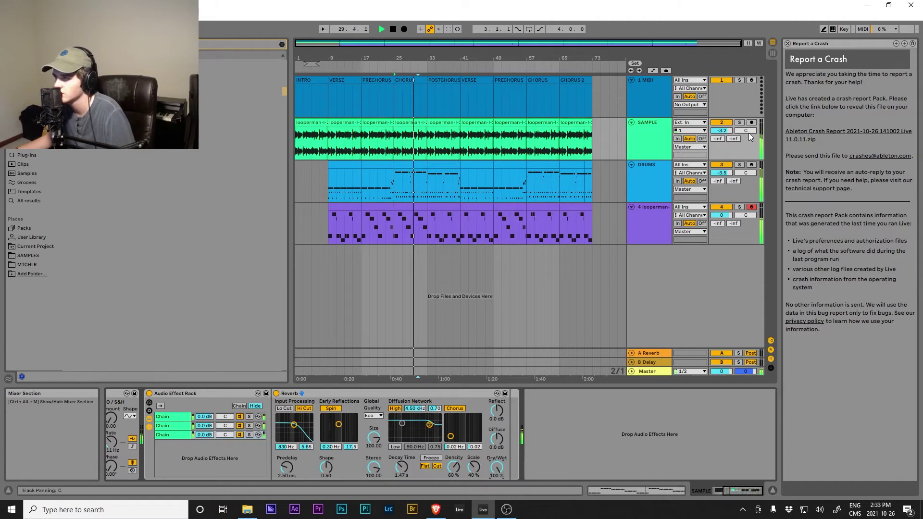
- Solo the SAMPLE track and balance the rack chains in playback, with the Reverb chain at -22 dB and the Echo chain at -5.2 dB
{"action": "left_click", "coordinate": [740, 122]}
{"action": "left_click_drag", "start_coordinate": [204, 426], "coordinate": [206, 441]}
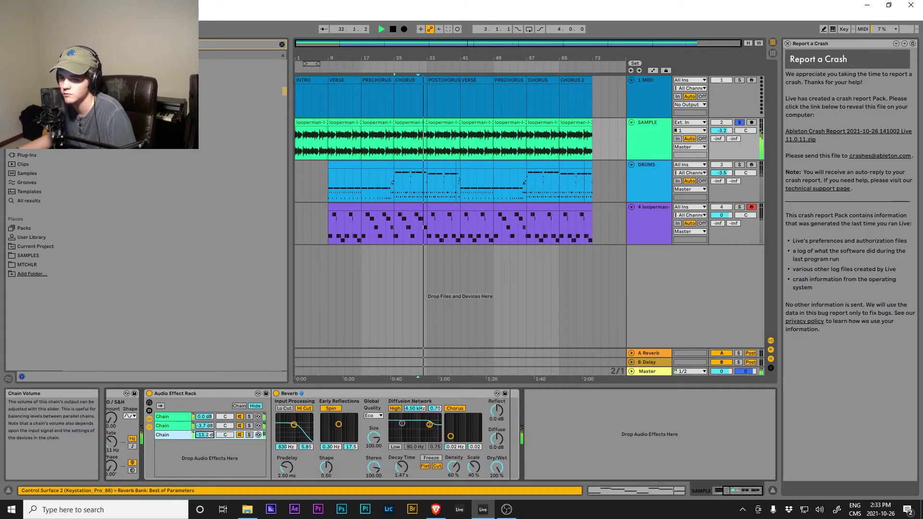
{"action": "left_click_drag", "start_coordinate": [204, 435], "coordinate": [205, 438]}
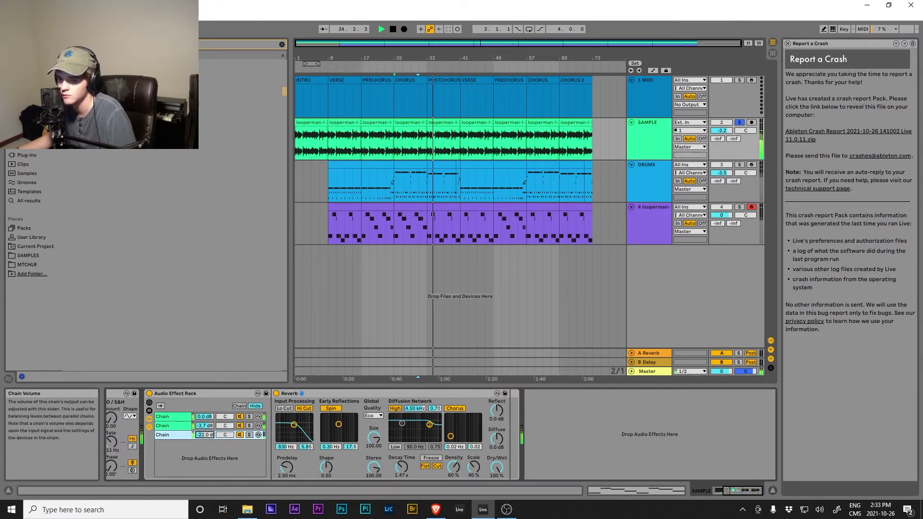
{"action": "left_click", "coordinate": [198, 428]}
{"action": "left_click_drag", "start_coordinate": [205, 425], "coordinate": [205, 422]}
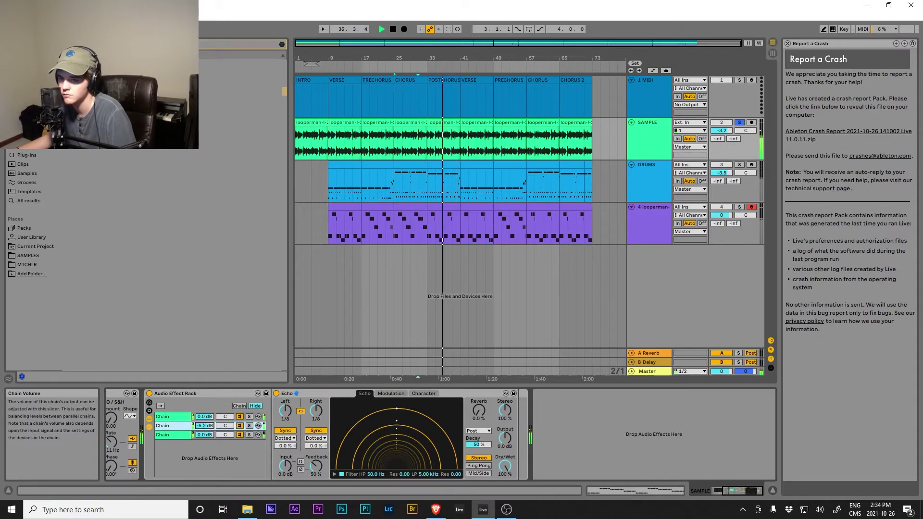
- Refine the bass EQ in playback, strengthening the boost on band 2 at 221 Hz and deepening the mid cut on band 3
{"action": "left_click", "coordinate": [367, 221]}
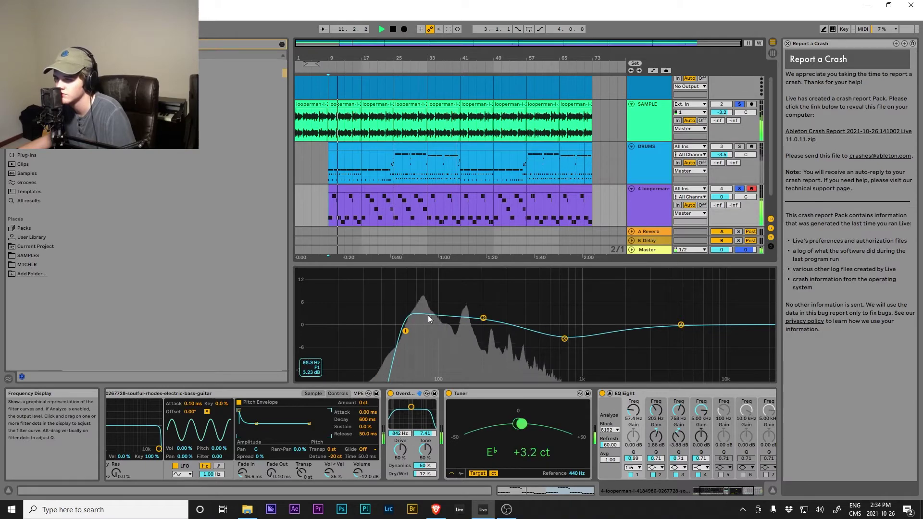
{"action": "left_click_drag", "start_coordinate": [483, 318], "coordinate": [489, 311]}
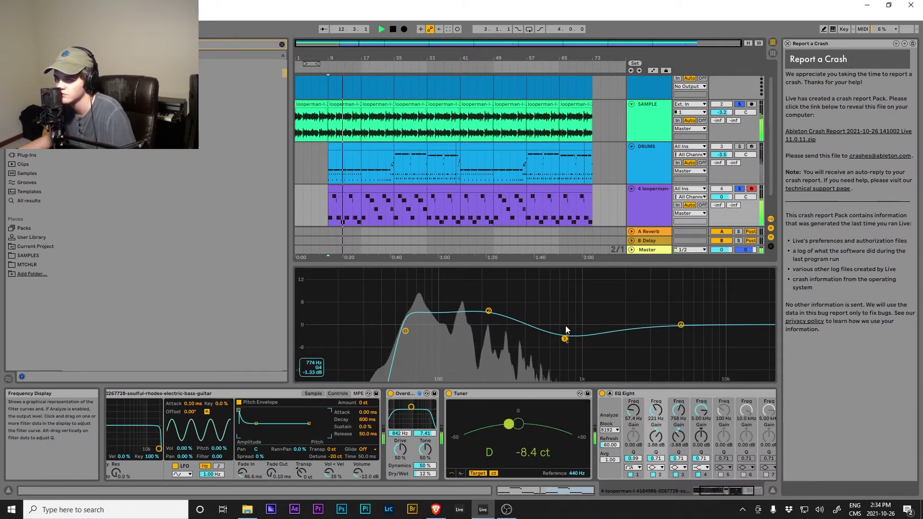
{"action": "left_click_drag", "start_coordinate": [566, 337], "coordinate": [563, 357]}
{"action": "key", "text": "space"}
- Switch to the Looperman page in the web browser and preview the Rock Guitar Riff loop
{"action": "left_click", "coordinate": [435, 511]}
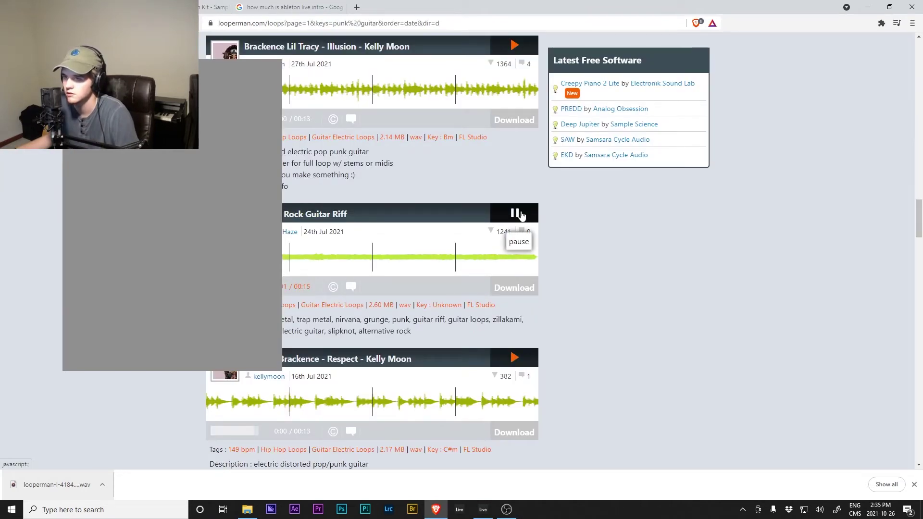
{"action": "left_click", "coordinate": [521, 215]}
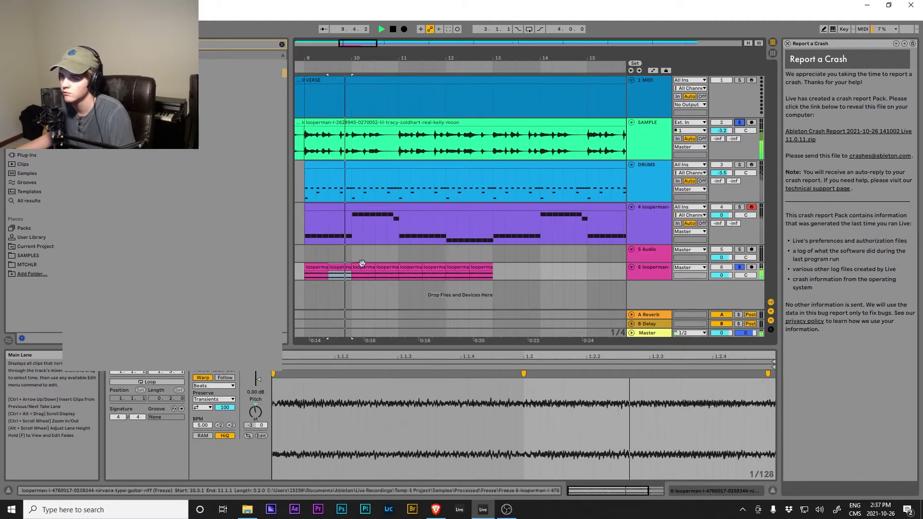
- Play the guitar riff slices on track 6 from around bar 9 and expand the track
{"action": "left_click", "coordinate": [304, 254]}
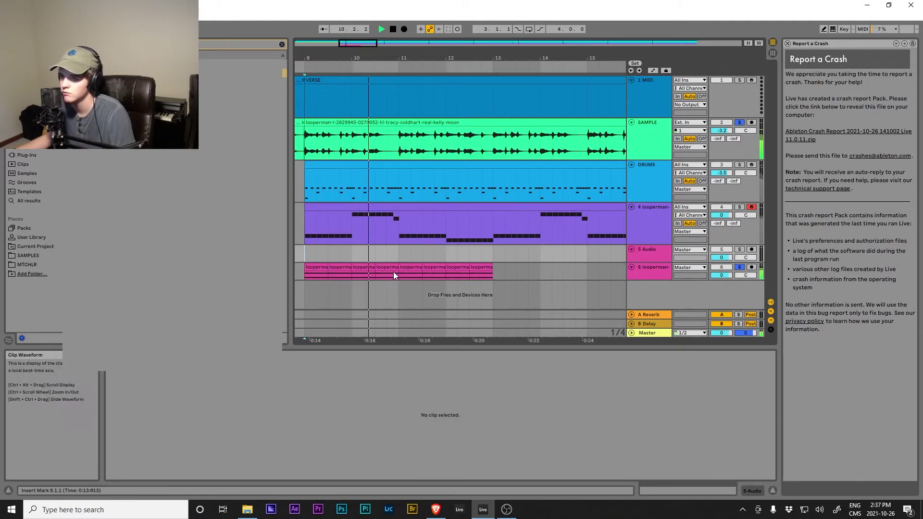
{"action": "left_click", "coordinate": [413, 271]}
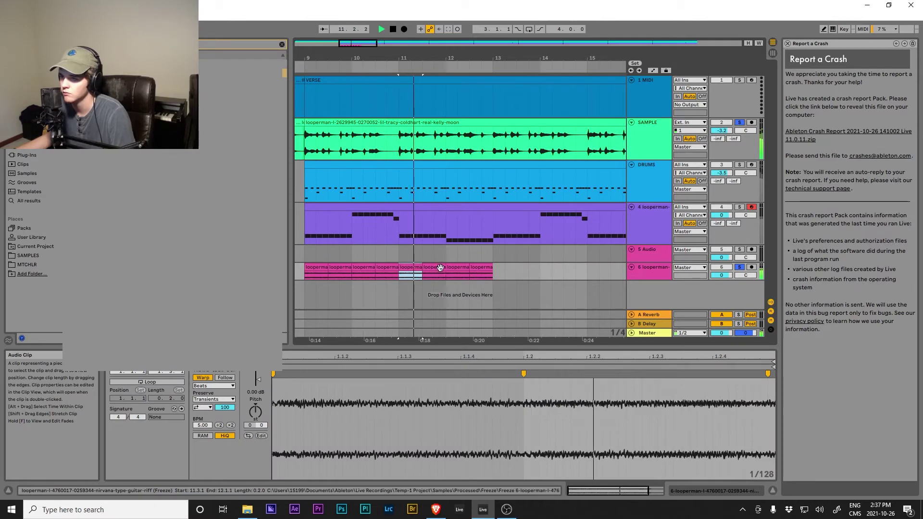
{"action": "left_click", "coordinate": [298, 293]}
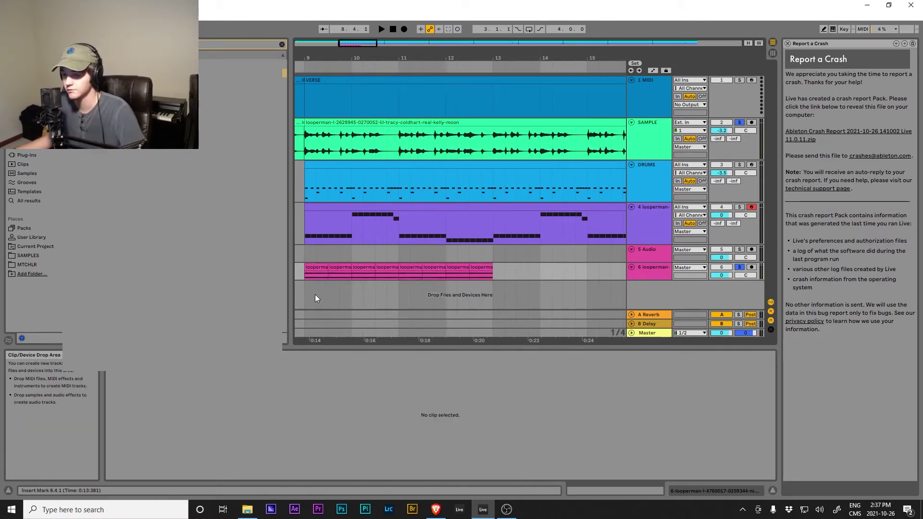
{"action": "scroll", "coordinate": [304, 271], "scroll_direction": "up", "scroll_amount": 5}
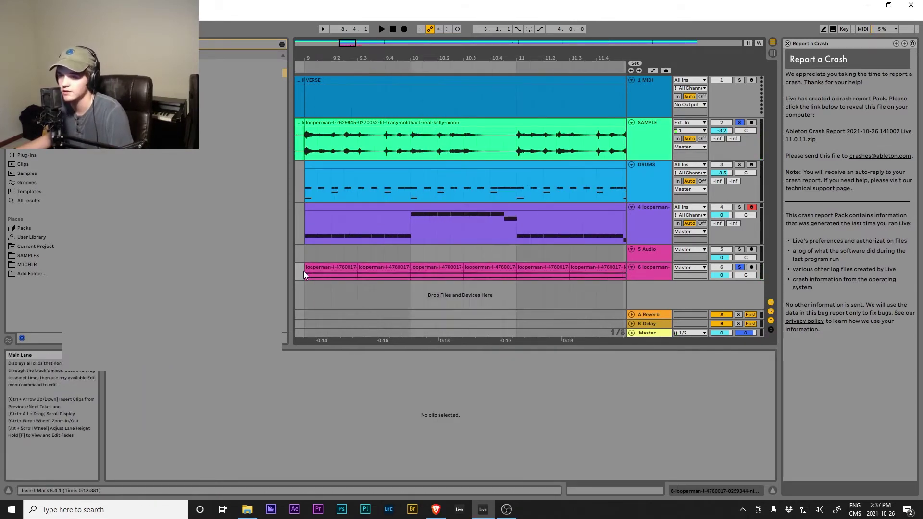
{"action": "left_click", "coordinate": [631, 267]}
{"action": "left_click", "coordinate": [424, 274]}
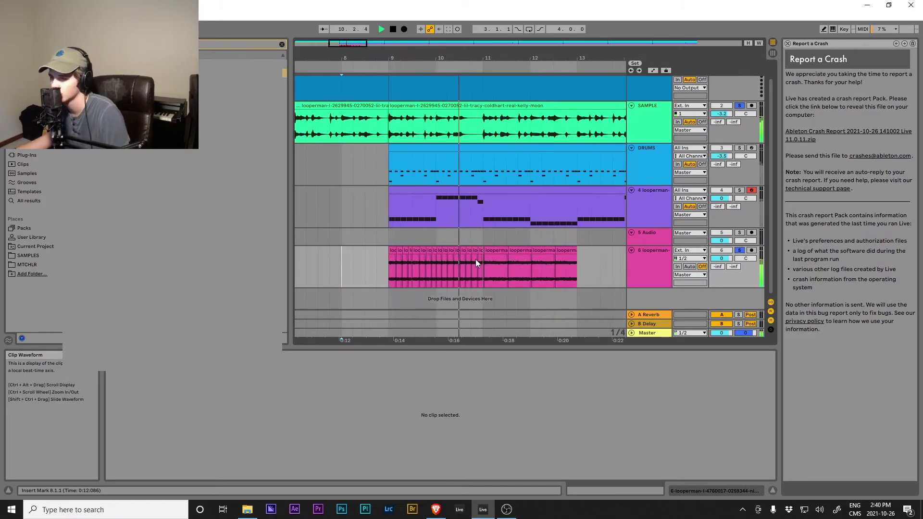
- Audition the short riff slices across bar 10 in playback and check their individual transpositions
{"action": "scroll", "coordinate": [469, 262], "scroll_direction": "up", "scroll_amount": 5}
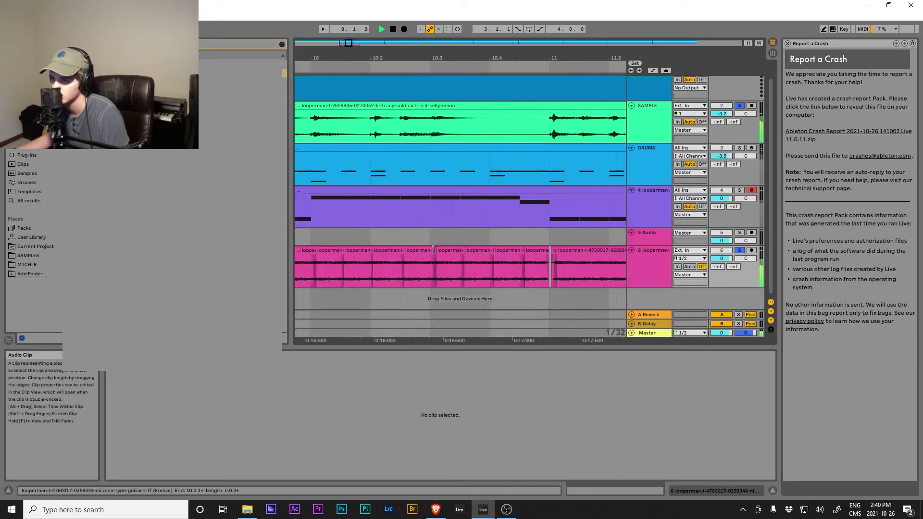
{"action": "left_click", "coordinate": [417, 251]}
{"action": "key", "text": "space"}
{"action": "key", "text": "space"}
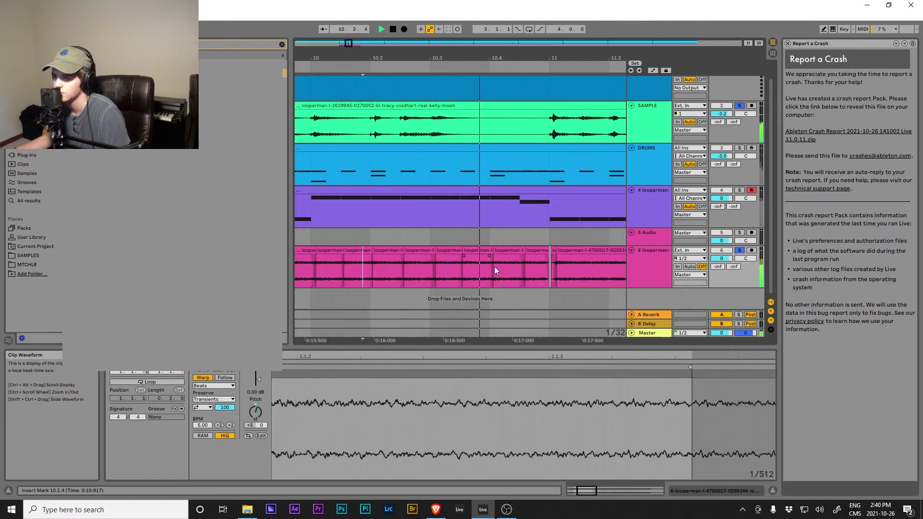
{"action": "left_click", "coordinate": [494, 251]}
{"action": "key", "text": "space"}
{"action": "left_click", "coordinate": [444, 251]}
{"action": "left_click", "coordinate": [471, 250]}
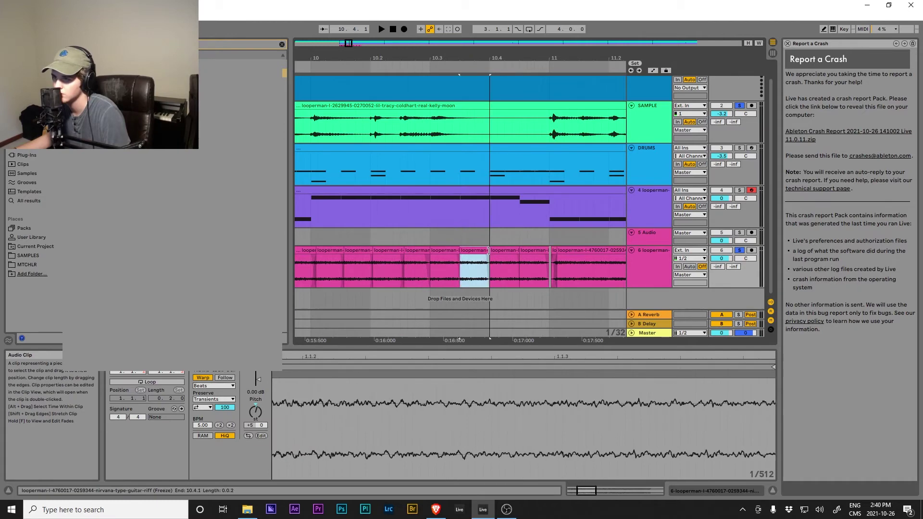
{"action": "left_click", "coordinate": [562, 251]}
{"action": "scroll", "coordinate": [528, 262], "scroll_direction": "down", "scroll_amount": 5}
{"action": "key", "text": "space"}
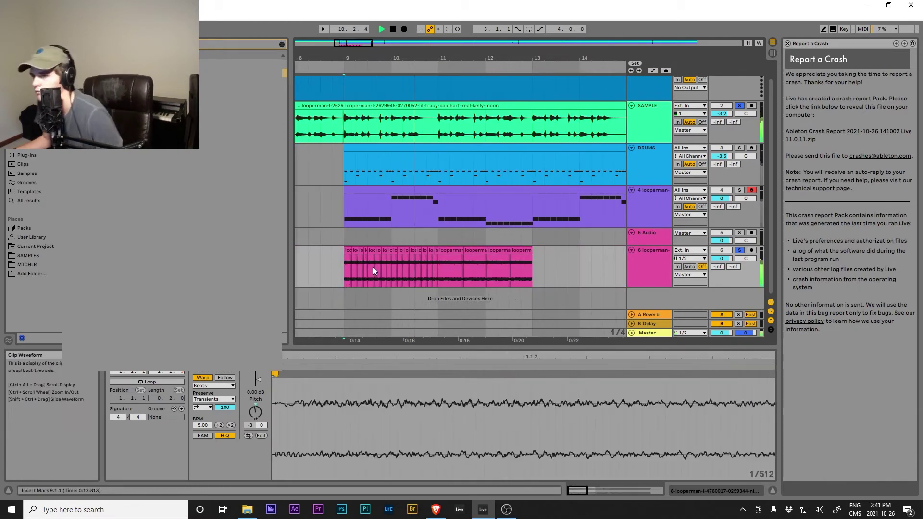
- Duplicate the group of short riff slices at the start of bar 11 on the guitar riff track
{"action": "scroll", "coordinate": [385, 263], "scroll_direction": "up", "scroll_amount": 3}
{"action": "left_click", "coordinate": [430, 250]}
{"action": "left_click", "coordinate": [424, 265]}
{"action": "key", "text": "space"}
{"action": "left_click", "coordinate": [470, 251]}
{"action": "left_click", "coordinate": [432, 251], "text": "shift"}
{"action": "key", "text": "ctrl+d"}
- Duplicate the last short riff slice of bar 11 into bar 12, raise the copy's pitch and play it
{"action": "left_click", "coordinate": [532, 250]}
{"action": "key", "text": "space"}
{"action": "left_click", "coordinate": [524, 250]}
{"action": "key", "text": "ctrl+d"}
{"action": "left_click_drag", "start_coordinate": [255, 412], "coordinate": [255, 403]}
{"action": "left_click", "coordinate": [516, 276]}
{"action": "key", "text": "space"}
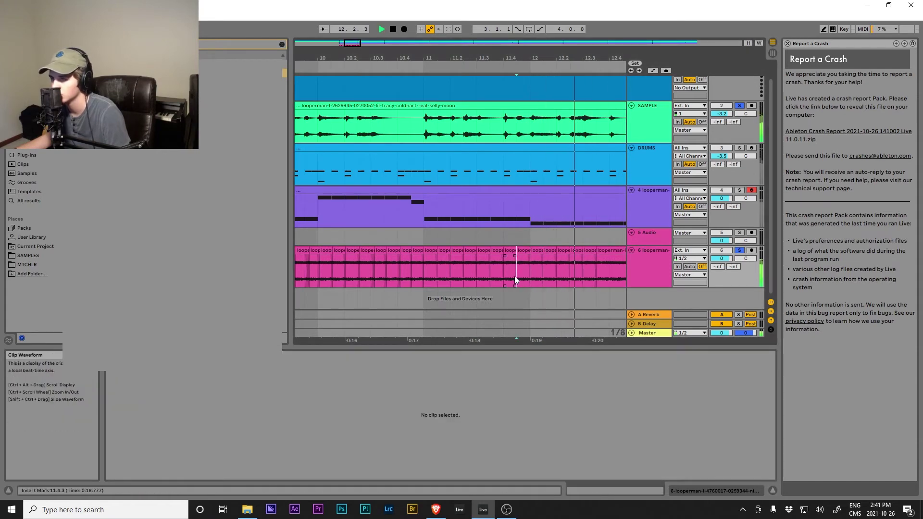
- Extend the riff with seven more duplicates, delete the surplus, and play the pattern
{"action": "key", "text": "ctrl+d"}
{"action": "key", "text": "ctrl+d"}
{"action": "key", "text": "ctrl+d"}
{"action": "key", "text": "ctrl+d"}
{"action": "key", "text": "ctrl+d"}
{"action": "key", "text": "ctrl+d"}
{"action": "key", "text": "ctrl+d"}
{"action": "scroll", "coordinate": [456, 262], "scroll_direction": "down", "scroll_amount": 5}
{"action": "key", "text": "Delete"}
{"action": "scroll", "coordinate": [402, 255], "scroll_direction": "up", "scroll_amount": 3}
{"action": "left_click", "coordinate": [354, 264]}
{"action": "key", "text": "space"}
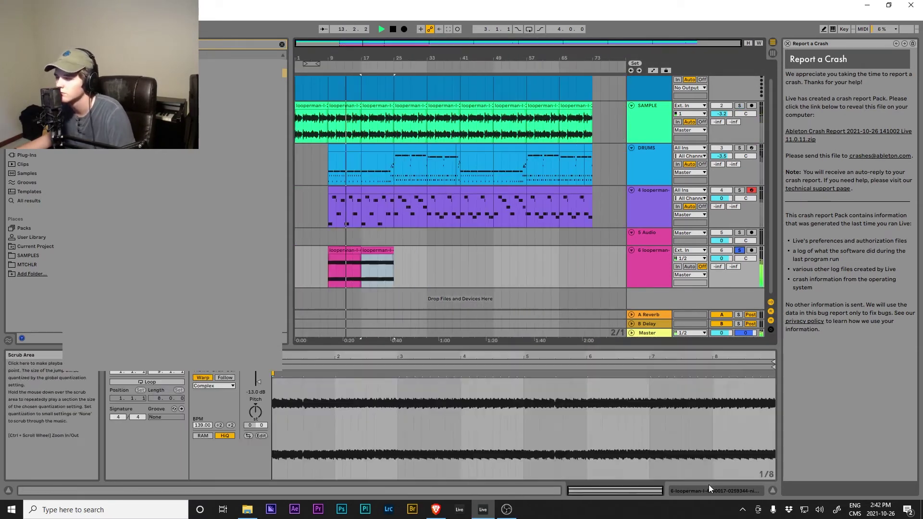
- Show the guitar riff track's device chain and clear the browser search
{"action": "left_click", "coordinate": [615, 490]}
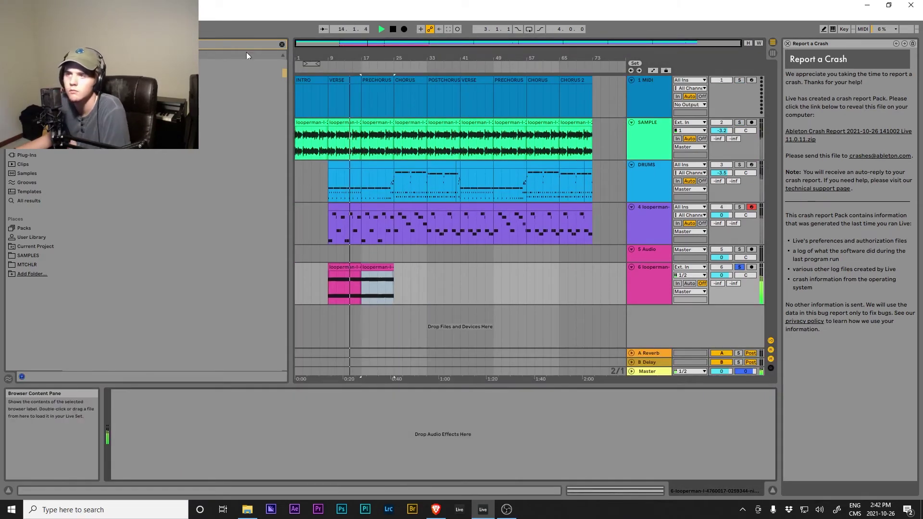
{"action": "left_click", "coordinate": [282, 44]}
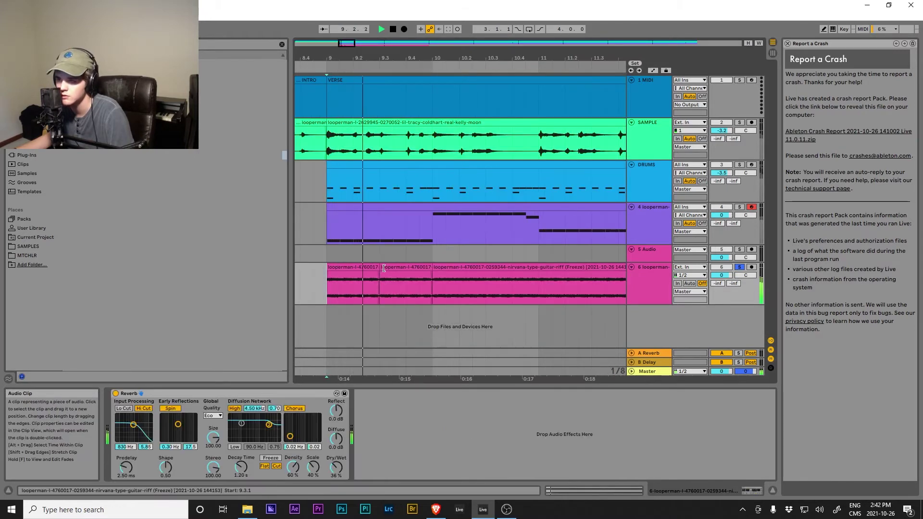
- Undo the last split in the guitar riff near bar 10 and replay the verse start
{"action": "key", "text": "space"}
{"action": "left_click", "coordinate": [384, 268]}
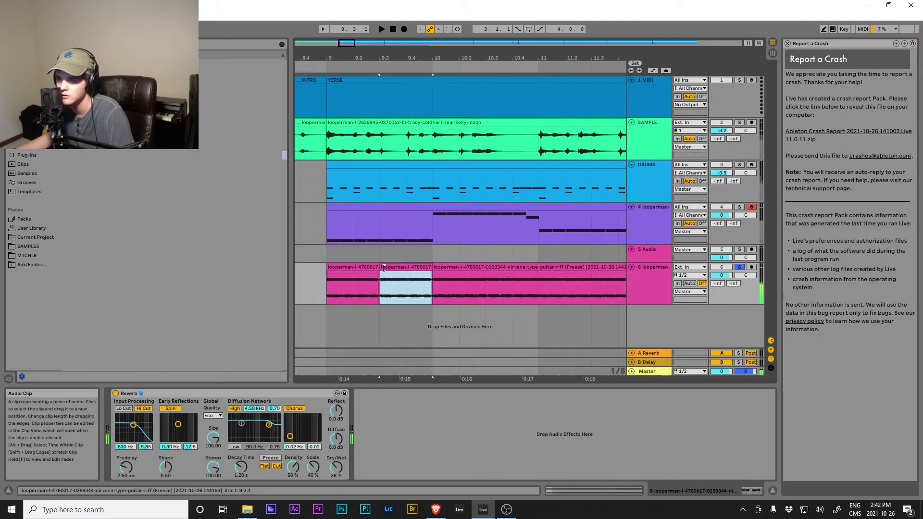
{"action": "key", "text": "ctrl+z"}
{"action": "scroll", "coordinate": [382, 268], "scroll_direction": "up", "scroll_amount": 2}
{"action": "scroll", "coordinate": [372, 273], "scroll_direction": "down", "scroll_amount": 3}
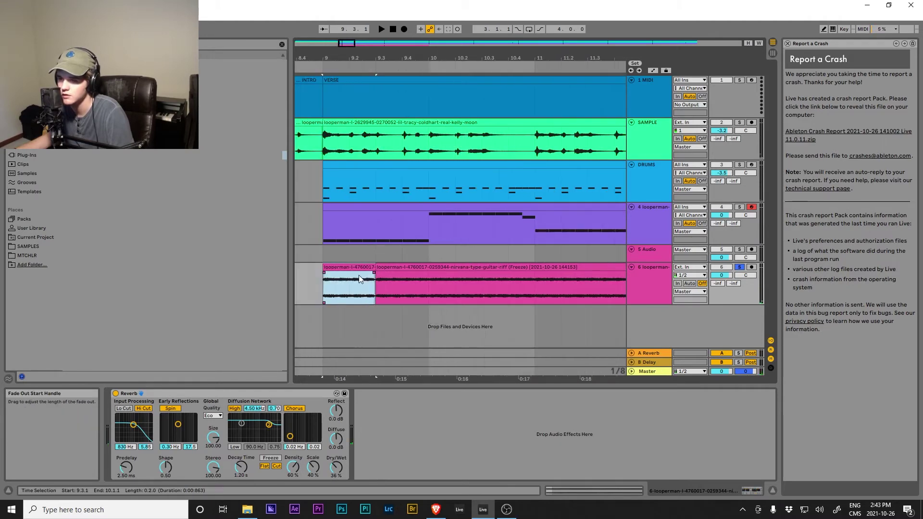
{"action": "scroll", "coordinate": [340, 275], "scroll_direction": "up", "scroll_amount": 5}
{"action": "key", "text": "space"}
{"action": "scroll", "coordinate": [478, 284], "scroll_direction": "down", "scroll_amount": 3}
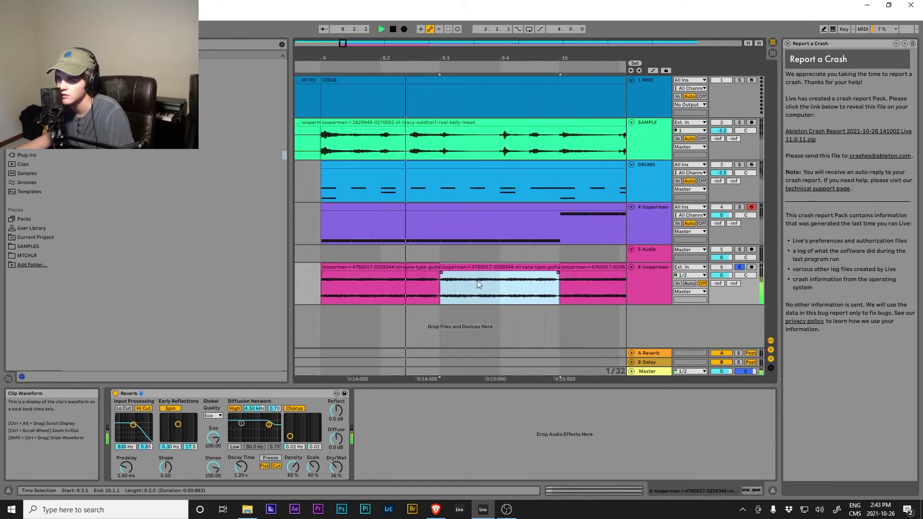
- Split the first guitar riff segment of the verse at 9.2 and check the cut in playback
{"action": "left_click", "coordinate": [380, 286]}
{"action": "key", "text": "space"}
{"action": "left_click", "coordinate": [356, 267]}
{"action": "left_click", "coordinate": [377, 279]}
{"action": "key", "text": "ctrl+e"}
{"action": "left_click", "coordinate": [322, 286]}
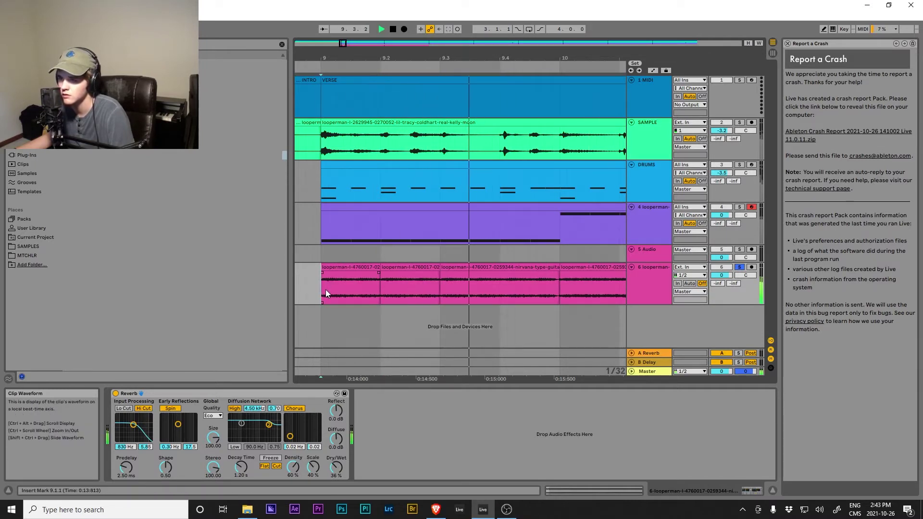
{"action": "left_click", "coordinate": [328, 291]}
{"action": "key", "text": "space"}
{"action": "left_click", "coordinate": [358, 282]}
{"action": "key", "text": "space"}
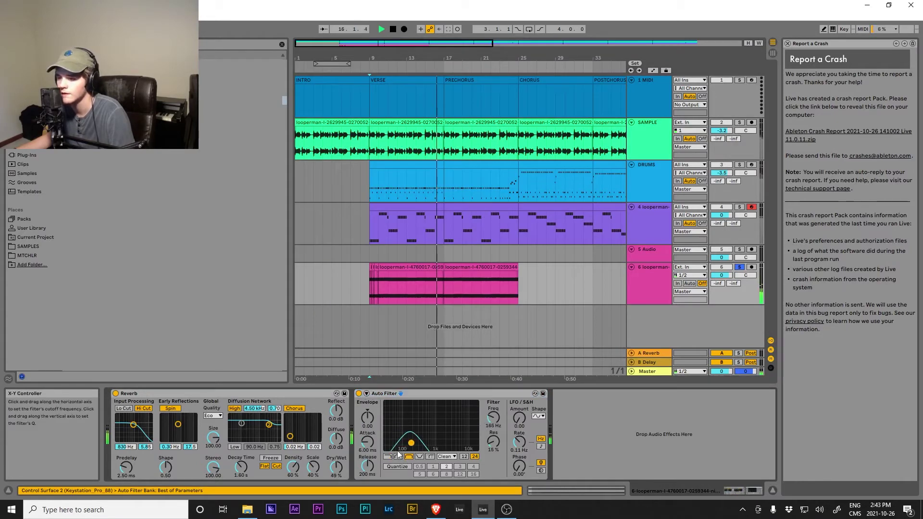
- Switch the riff track's Auto Filter to high-pass at 190 Hz with 2.7 % resonance and check it in the mix
{"action": "left_click", "coordinate": [398, 456]}
{"action": "left_click_drag", "start_coordinate": [411, 443], "coordinate": [413, 448]}
{"action": "key", "text": "space"}
{"action": "key", "text": "space"}
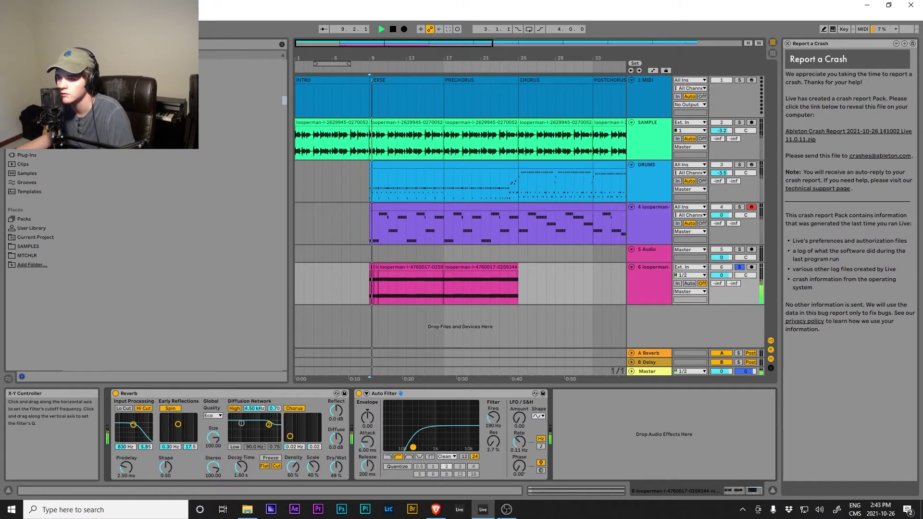
{"action": "left_click", "coordinate": [360, 288]}
{"action": "key", "text": "space"}
{"action": "key", "text": "space"}
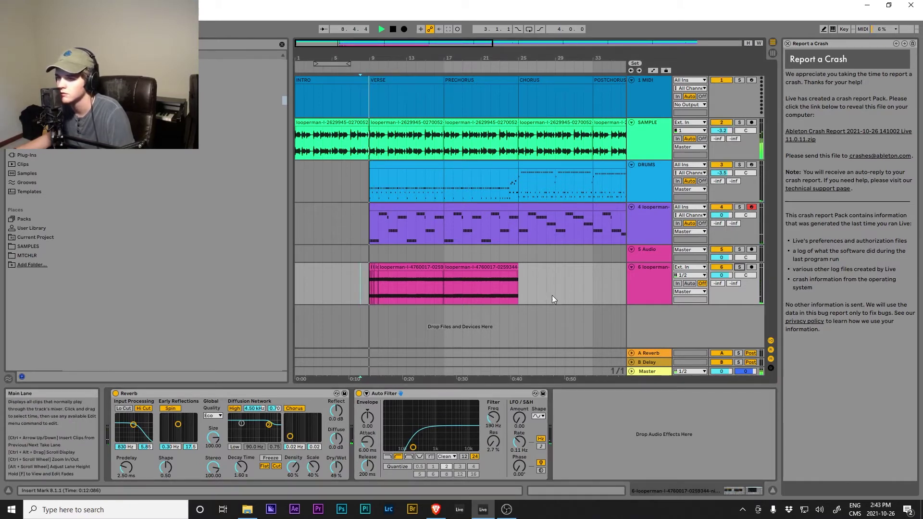
- Duplicate the sliced verse section of the guitar riff directly after itself
{"action": "left_click", "coordinate": [422, 275]}
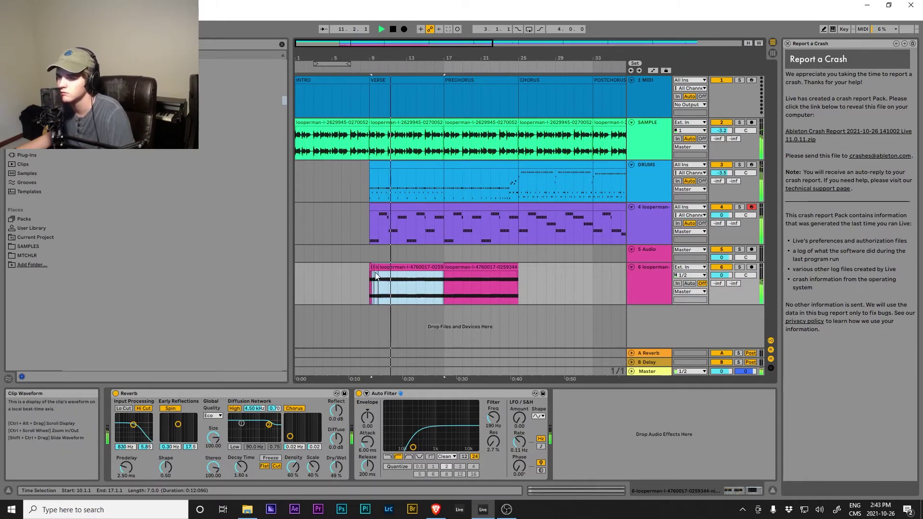
{"action": "key", "text": "ctrl+d"}
{"action": "key", "text": "minus"}
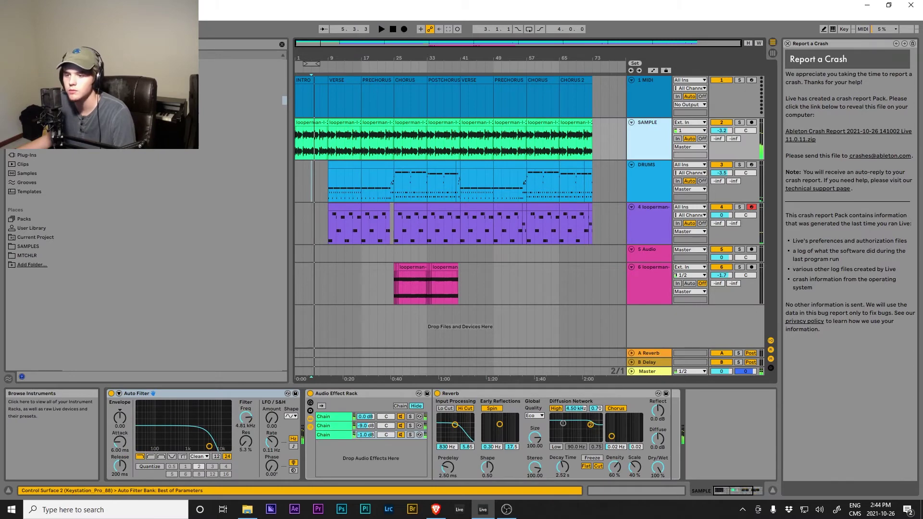
- Show the automation envelope for the Auto Filter frequency on the SAMPLE track
{"action": "right_click", "coordinate": [245, 419]}
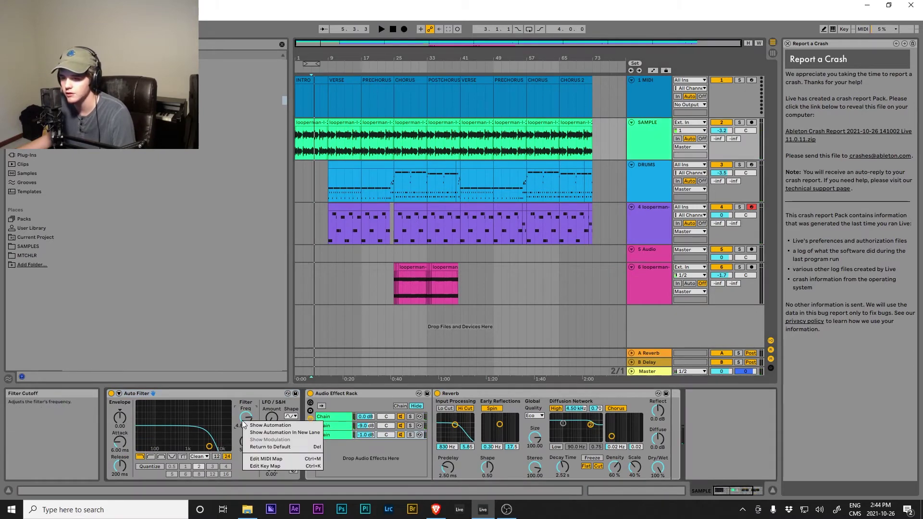
{"action": "left_click", "coordinate": [270, 425]}
{"action": "left_click", "coordinate": [363, 178]}
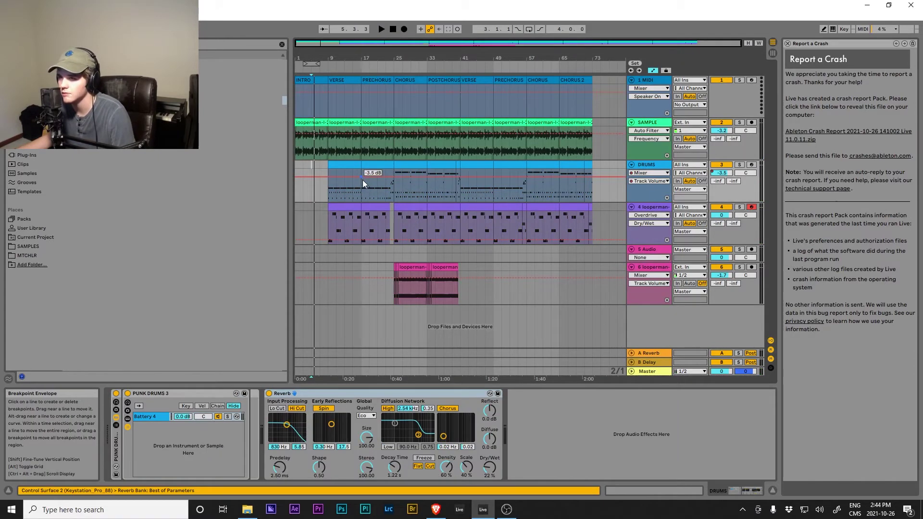
{"action": "left_click", "coordinate": [653, 212]}
{"action": "left_click", "coordinate": [646, 123]}
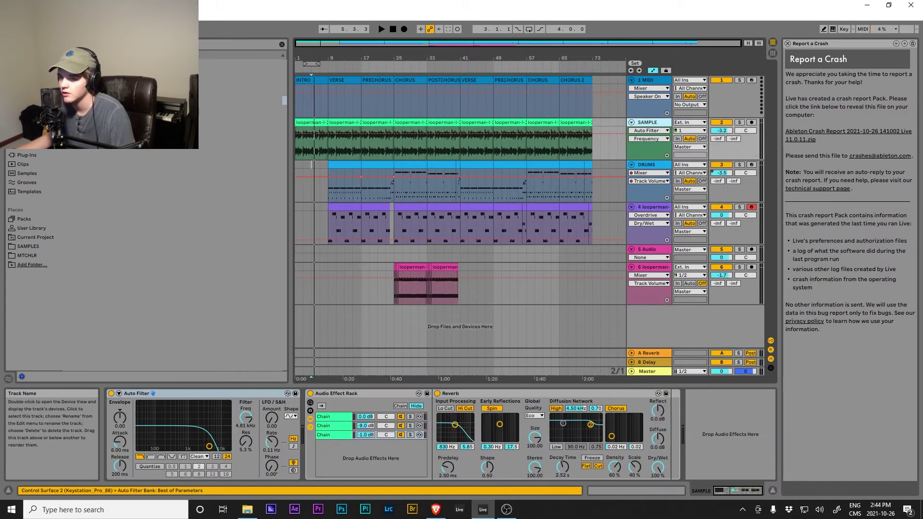
{"action": "right_click", "coordinate": [248, 419]}
{"action": "left_click", "coordinate": [267, 424]}
- Automate a SAMPLE filter sweep rising from about 68 Hz at the verse start to the chorus, and play it
{"action": "left_click", "coordinate": [330, 134]}
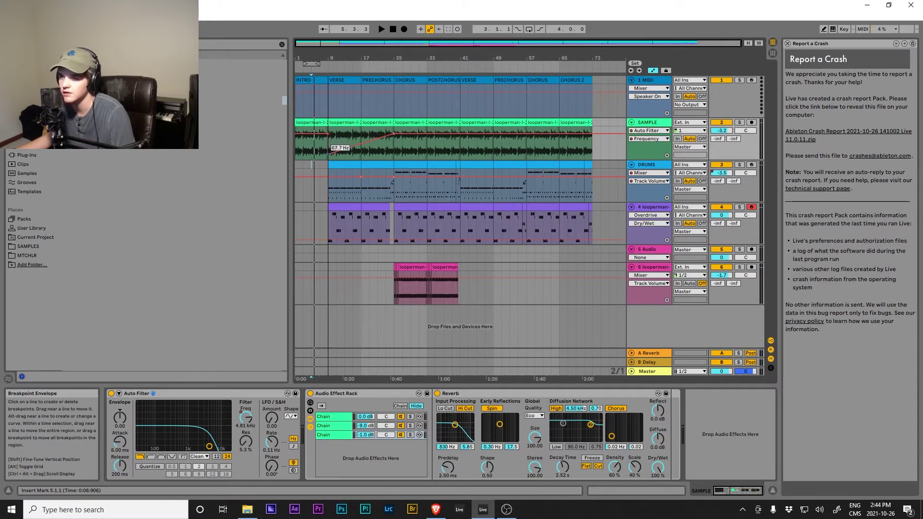
{"action": "left_click", "coordinate": [319, 161]}
{"action": "key", "text": "space"}
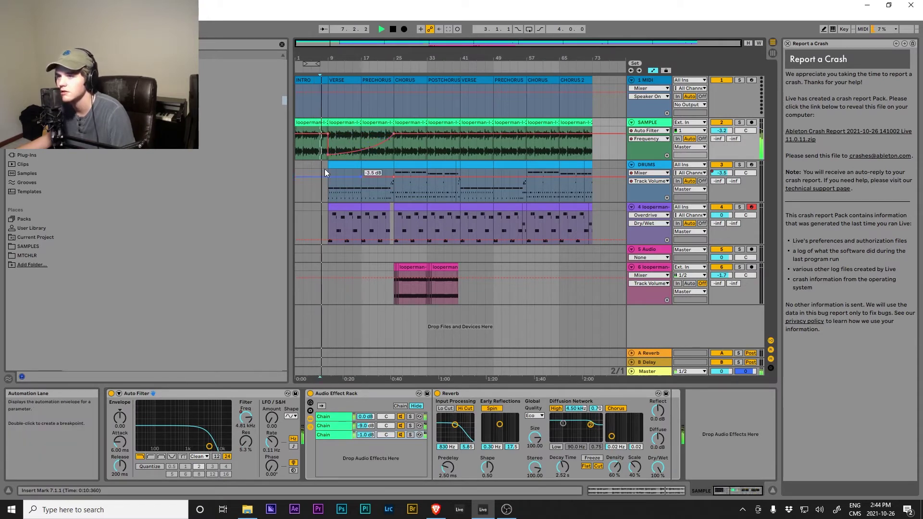
- Move the filter sweep's low breakpoint to the prechorus start at bar 17 and set it to 165 Hz
{"action": "left_click_drag", "start_coordinate": [328, 153], "coordinate": [360, 152]}
{"action": "left_click", "coordinate": [353, 151]}
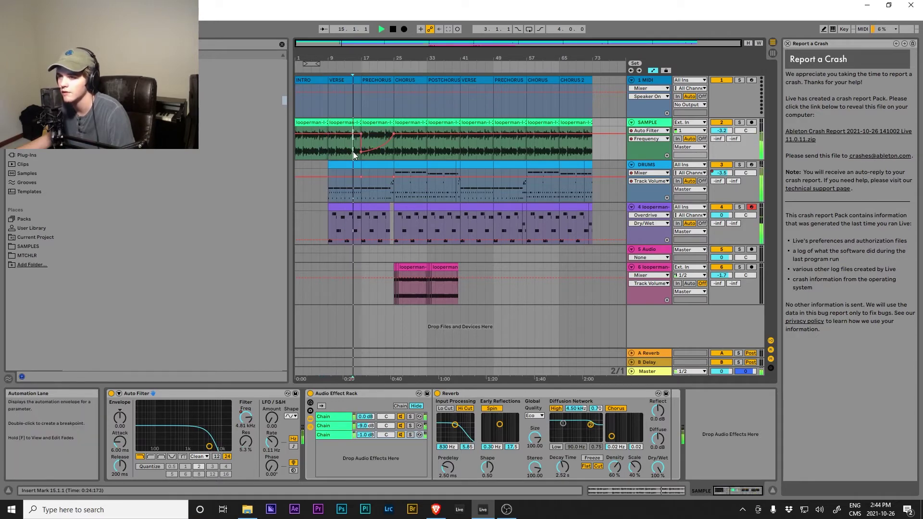
{"action": "scroll", "coordinate": [359, 151], "scroll_direction": "up", "scroll_amount": 5, "text": "ctrl"}
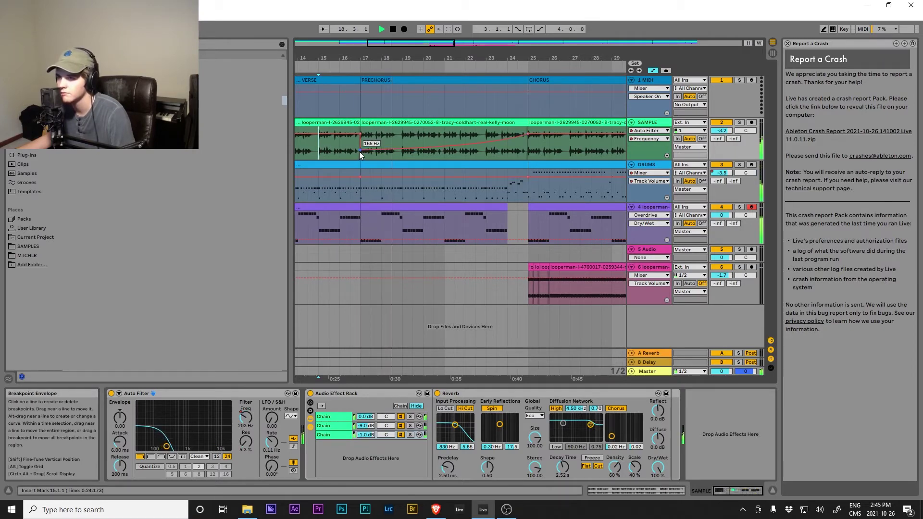
{"action": "scroll", "coordinate": [359, 152], "scroll_direction": "down", "scroll_amount": 5, "text": "ctrl"}
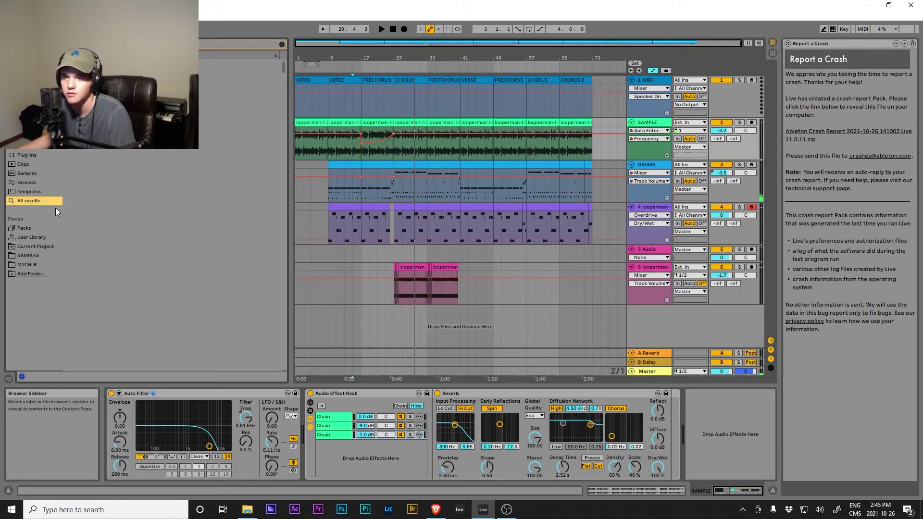
- Preview guitar samples in the browser, place 28 Guitar Dirty End on a new track at bar 25, and play it
{"action": "left_click", "coordinate": [96, 73]}
{"action": "key", "text": "Down"}
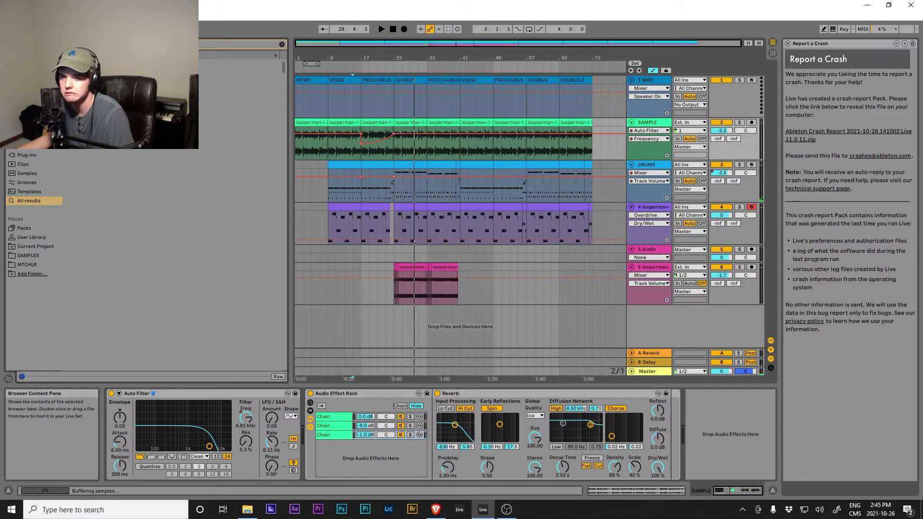
{"action": "key", "text": "Down"}
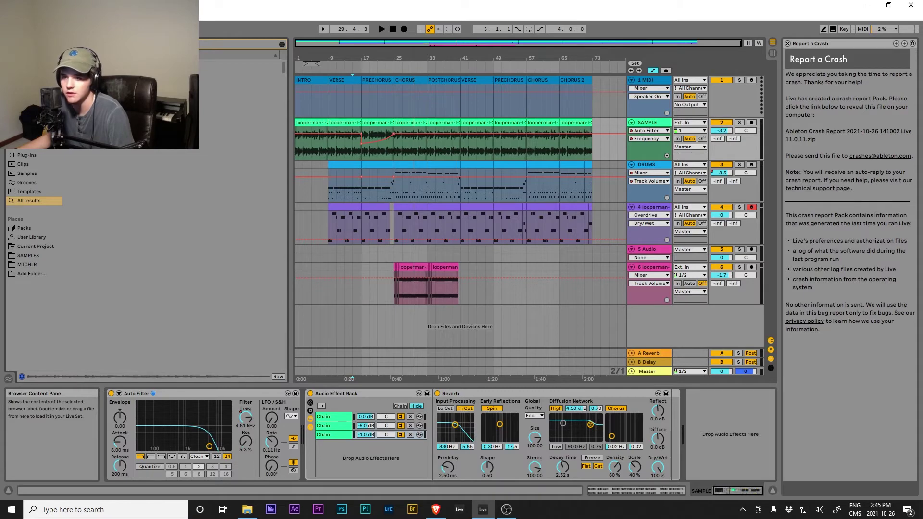
{"action": "left_click_drag", "start_coordinate": [96, 96], "coordinate": [397, 321]}
{"action": "scroll", "coordinate": [401, 316], "scroll_direction": "up", "scroll_amount": 4}
{"action": "key", "text": "space"}
{"action": "key", "text": "space"}
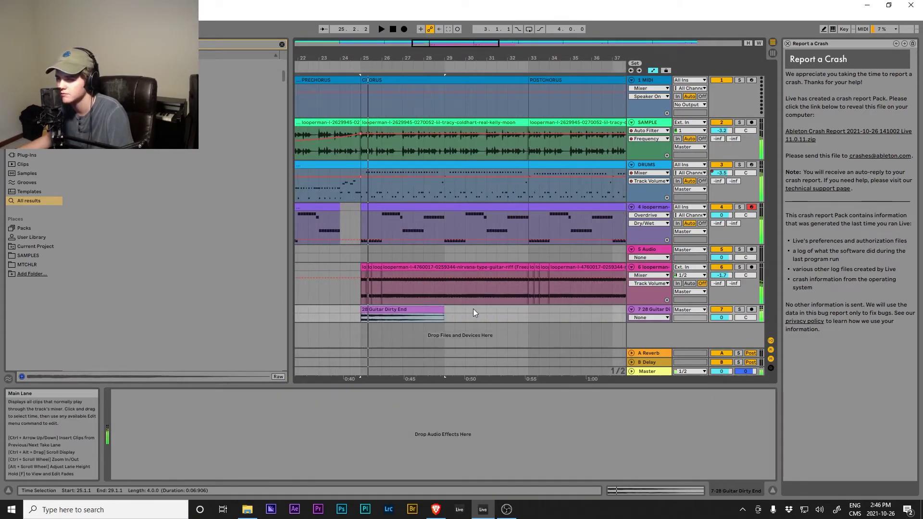
- Transpose the 28 Guitar Dirty End clip by +3 semitones and audition it
{"action": "left_click", "coordinate": [628, 492]}
{"action": "key", "text": "space"}
{"action": "left_click_drag", "start_coordinate": [257, 417], "coordinate": [257, 411]}
{"action": "key", "text": "space"}
{"action": "key", "text": "space"}
{"action": "key", "text": "space"}
- Solo the guitar riff track together with the 28 Guitar Dirty End track and play the chorus
{"action": "left_click", "coordinate": [741, 255]}
{"action": "key", "text": "space"}
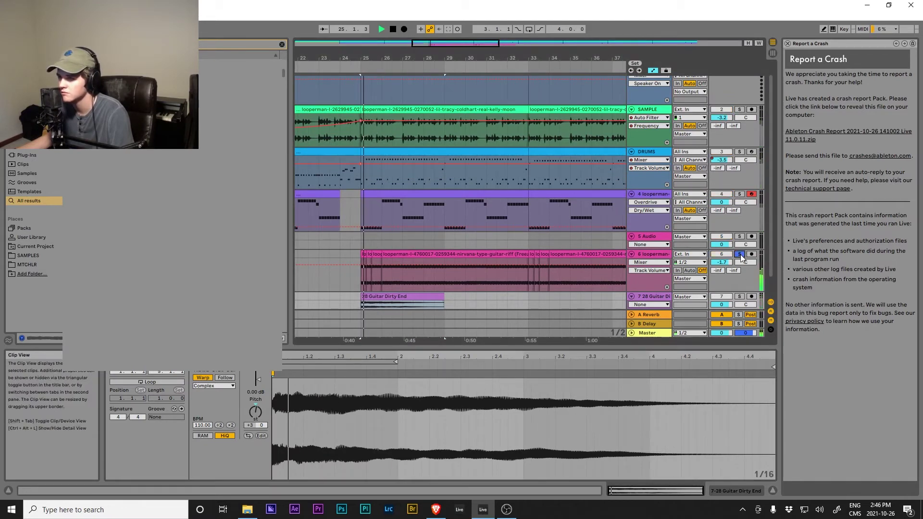
{"action": "left_click", "coordinate": [740, 296], "text": "ctrl"}
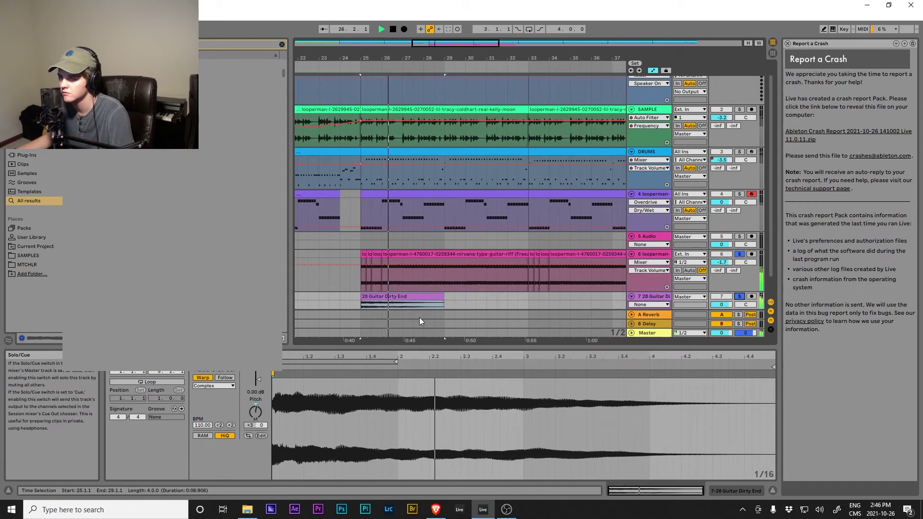
- Transpose the 28 Guitar Dirty End clip by -7 semitones and audition it
{"action": "key", "text": "space"}
{"action": "left_click_drag", "start_coordinate": [255, 412], "coordinate": [256, 432]}
{"action": "key", "text": "space"}
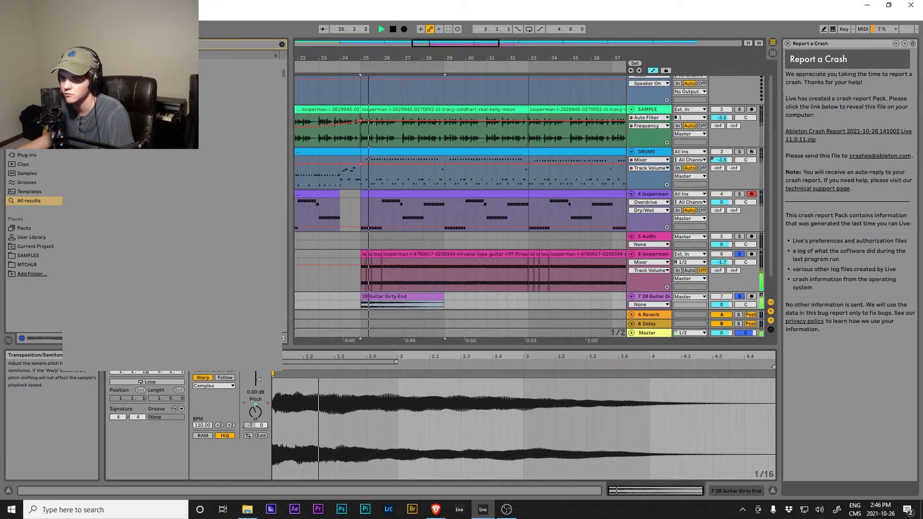
{"action": "key", "text": "space"}
{"action": "key", "text": "space"}
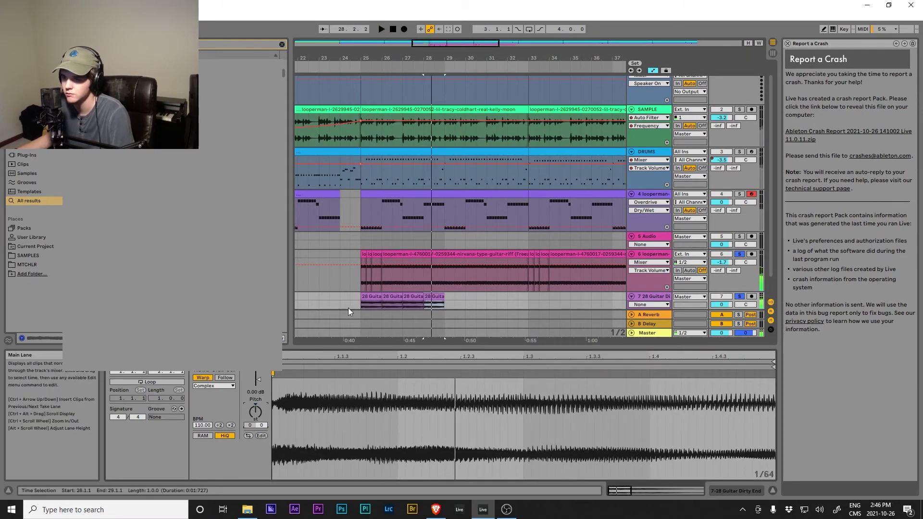
- Play from bar 24, unsolo the 28 Guitar Dirty End track, enlarge its lane and set its volume to -1.8 dB
{"action": "left_click", "coordinate": [350, 308]}
{"action": "key", "text": "space"}
{"action": "key", "text": "space"}
{"action": "left_click", "coordinate": [739, 297]}
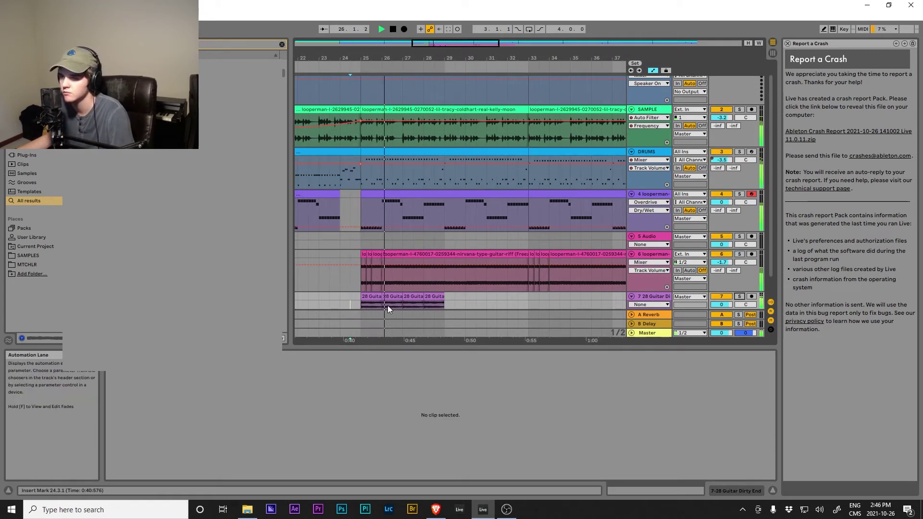
{"action": "scroll", "coordinate": [649, 298], "scroll_direction": "down", "scroll_amount": 1}
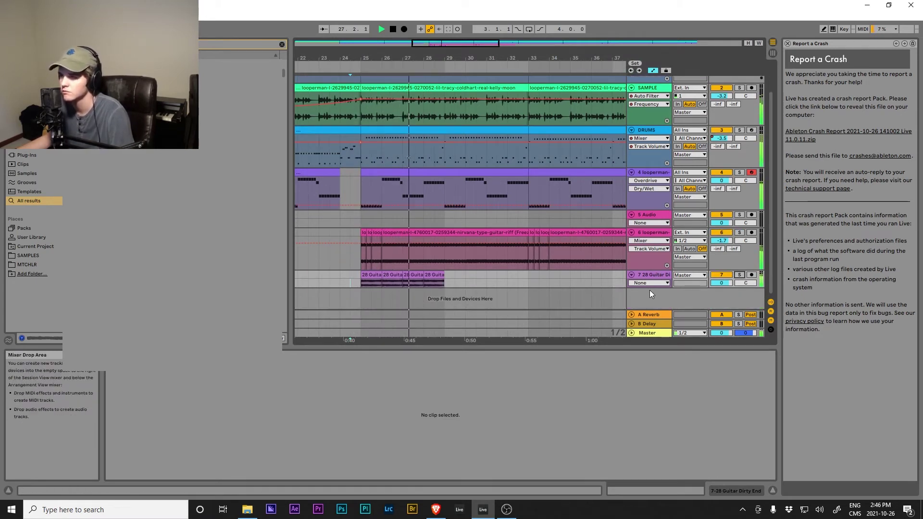
{"action": "left_click_drag", "start_coordinate": [651, 288], "coordinate": [651, 296]}
{"action": "left_click_drag", "start_coordinate": [721, 283], "coordinate": [722, 288]}
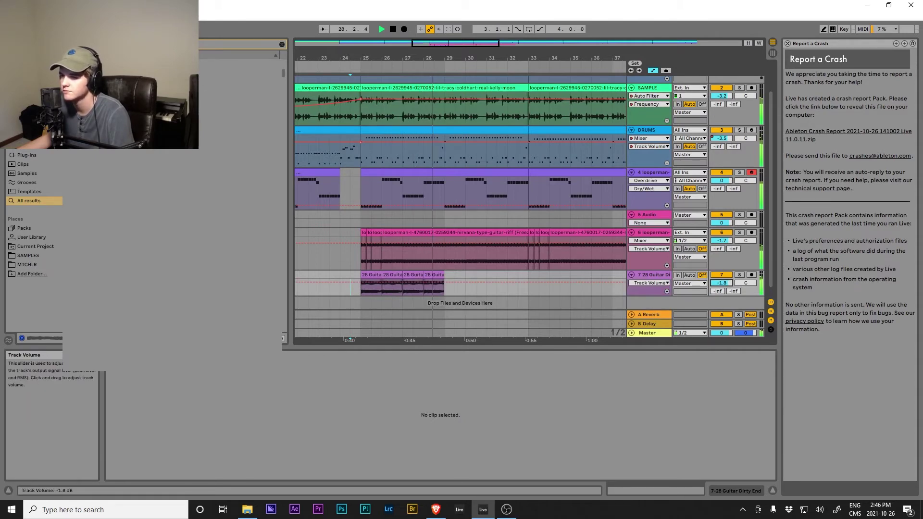
- Duplicate the four 28 Guitar Dirty End clips to bar 29, then duplicate all eight so they fill bars 33 to 41
{"action": "left_click", "coordinate": [437, 275]}
{"action": "left_click", "coordinate": [368, 275], "text": "shift"}
{"action": "key", "text": "ctrl+d"}
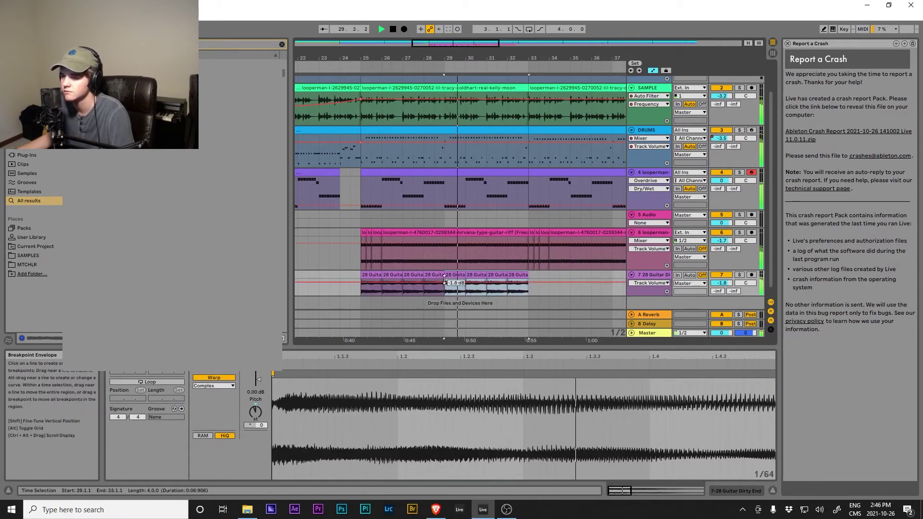
{"action": "left_click", "coordinate": [367, 276], "text": "shift"}
{"action": "key", "text": "ctrl+d"}
- Shorten the 28 Guitar Dirty End clip at bar 33 to one beat, audition it, and duplicate it
{"action": "scroll", "coordinate": [404, 283], "scroll_direction": "down", "scroll_amount": 2}
{"action": "scroll", "coordinate": [406, 284], "scroll_direction": "down", "scroll_amount": 2}
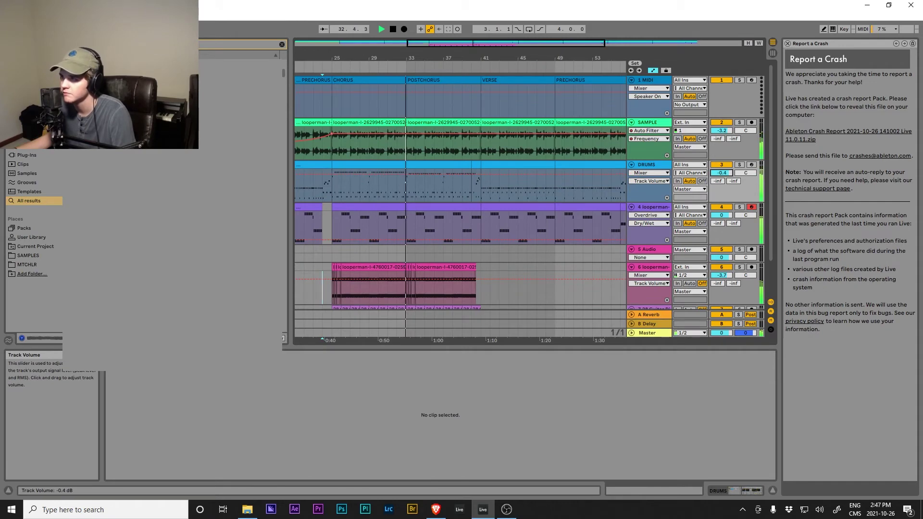
{"action": "scroll", "coordinate": [538, 238], "scroll_direction": "down", "scroll_amount": 2}
{"action": "scroll", "coordinate": [491, 244], "scroll_direction": "up", "scroll_amount": 2}
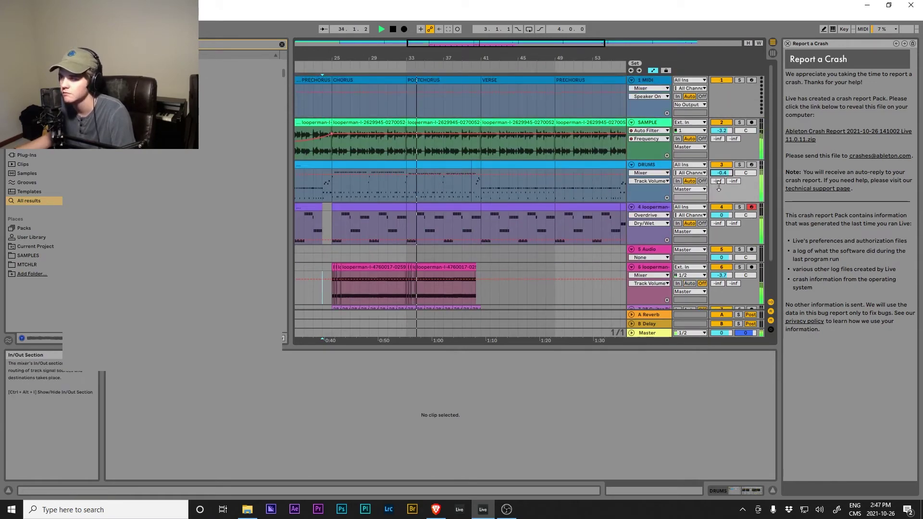
{"action": "scroll", "coordinate": [507, 234], "scroll_direction": "down", "scroll_amount": 2}
{"action": "left_click", "coordinate": [411, 267]}
{"action": "key", "text": "space"}
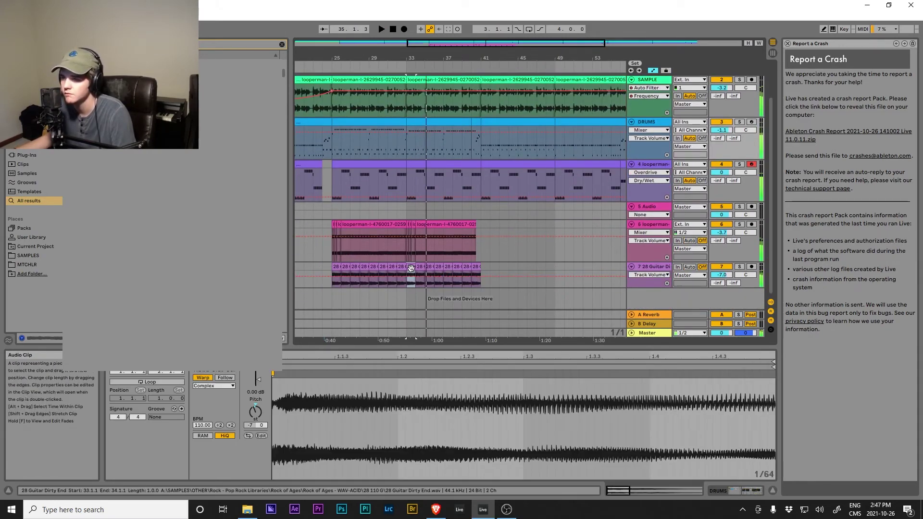
{"action": "scroll", "coordinate": [410, 268], "scroll_direction": "up", "scroll_amount": 5}
{"action": "key", "text": "space"}
{"action": "key", "text": "space"}
{"action": "left_click_drag", "start_coordinate": [452, 268], "coordinate": [418, 268]}
{"action": "key", "text": "space"}
{"action": "key", "text": "space"}
{"action": "key", "text": "ctrl+d"}
- Audition the one-beat 28 Guitar Dirty End clips and keep duplicating them until they reach bar 37
{"action": "key", "text": "space"}
{"action": "key", "text": "space"}
{"action": "left_click", "coordinate": [412, 266]}
{"action": "key", "text": "space"}
{"action": "left_click", "coordinate": [422, 267], "text": "shift"}
{"action": "key", "text": "ctrl+d"}
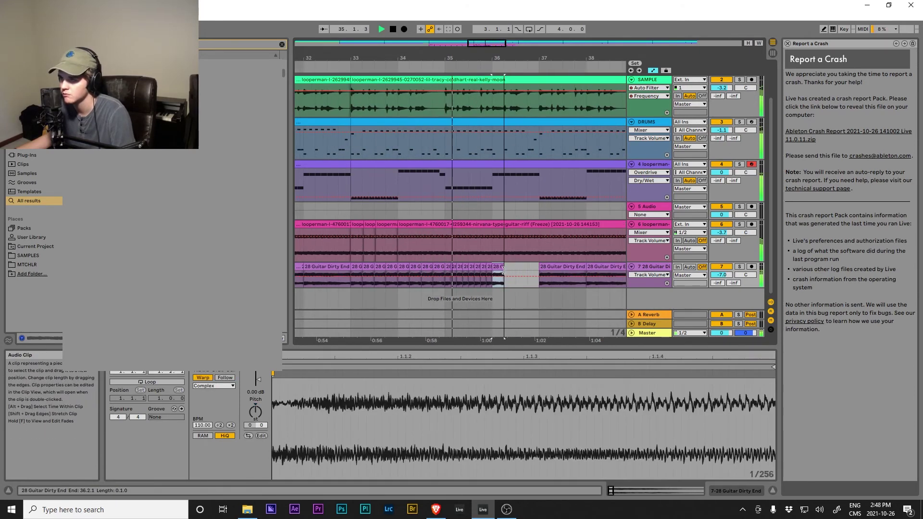
{"action": "key", "text": "ctrl+d"}
{"action": "key", "text": "ctrl+d"}
{"action": "key", "text": "ctrl+d"}
- Duplicate the chopped 28 Guitar Dirty End clips from bars 33–37 to bars 37–41 and show the whole arrangement
{"action": "scroll", "coordinate": [481, 284], "scroll_direction": "down", "scroll_amount": 3}
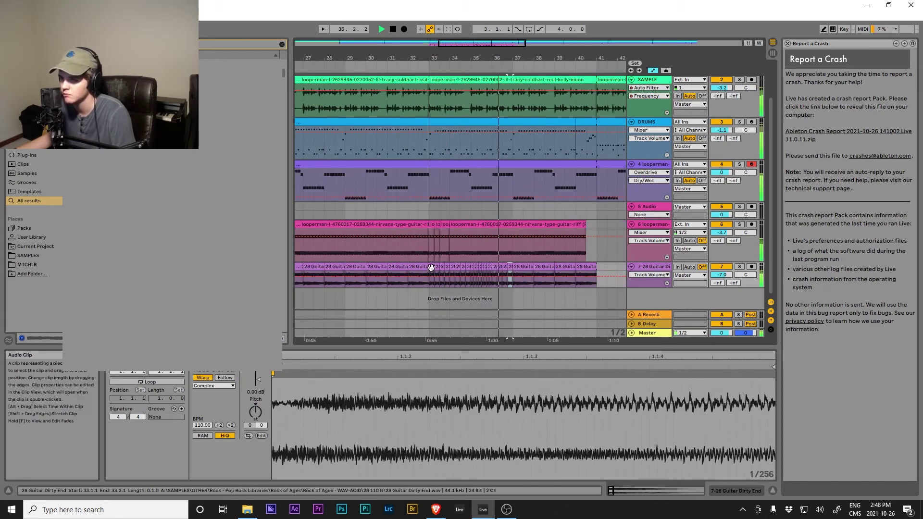
{"action": "left_click", "coordinate": [432, 267], "text": "shift"}
{"action": "key", "text": "ctrl+d"}
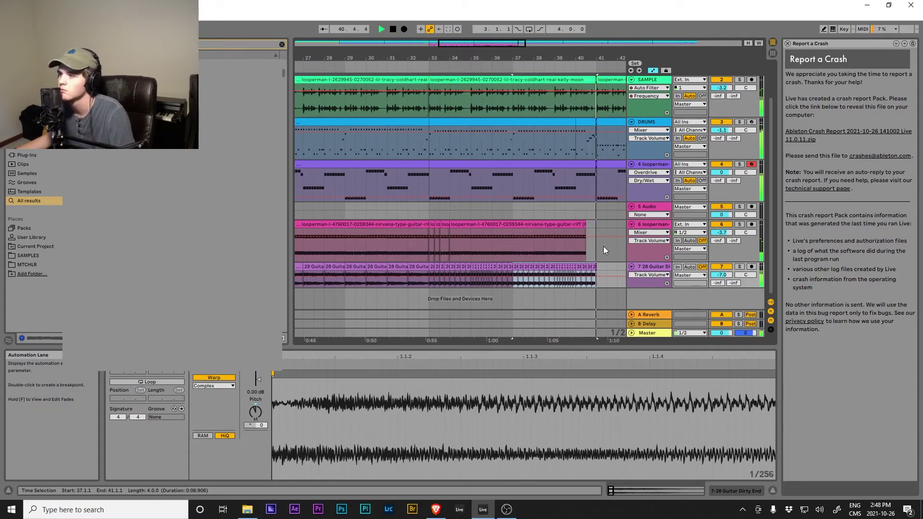
{"action": "key", "text": "w"}
{"action": "key", "text": "space"}
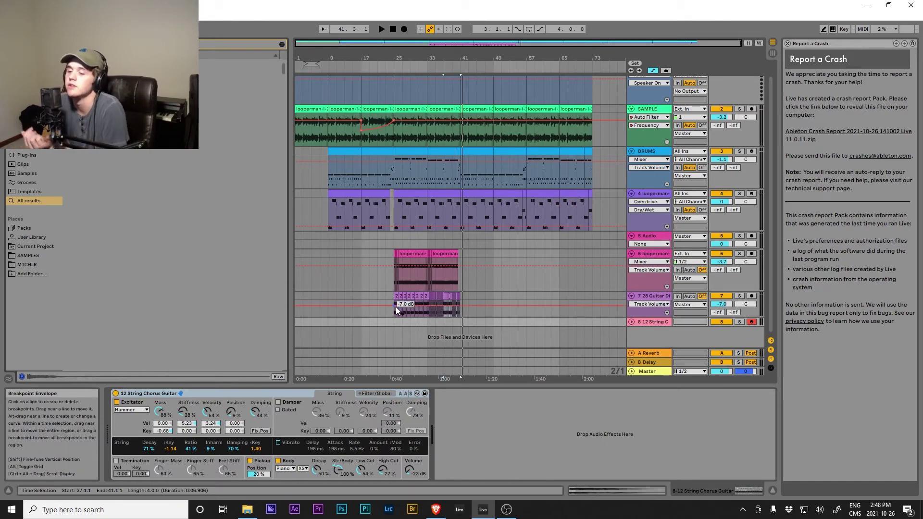
- Switch to the Brave browser, search for vst4free in a new tab, and open the free plugins archive site
{"action": "key", "text": "alt+Tab"}
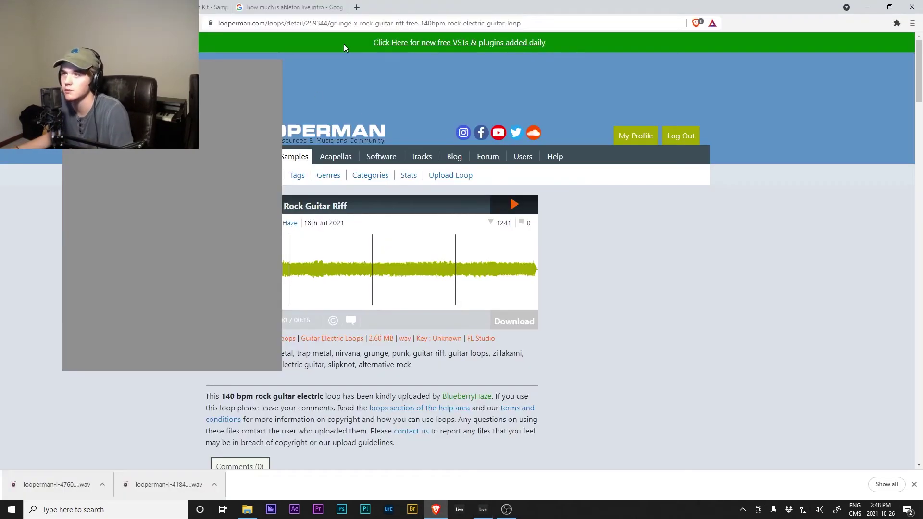
{"action": "left_click", "coordinate": [355, 8]}
{"action": "type", "text": "vst4fr"}
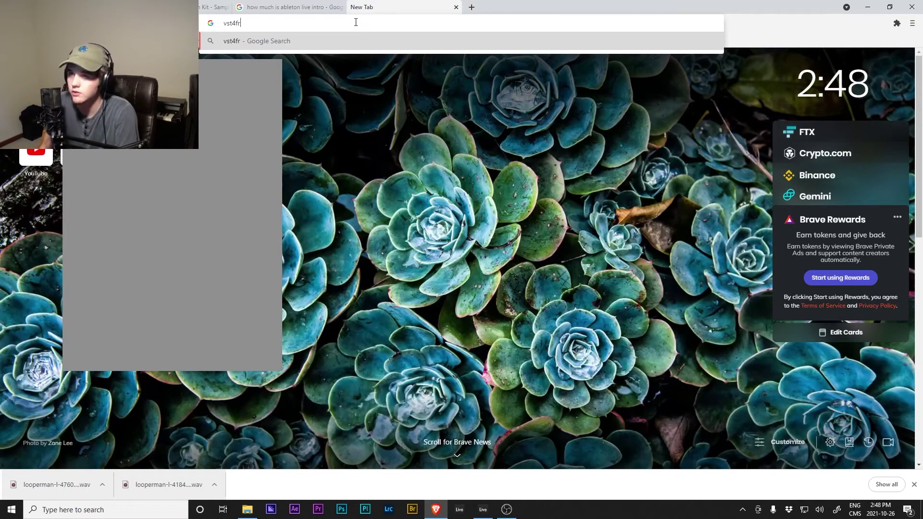
{"action": "type", "text": "ee"}
{"action": "key", "text": "Return"}
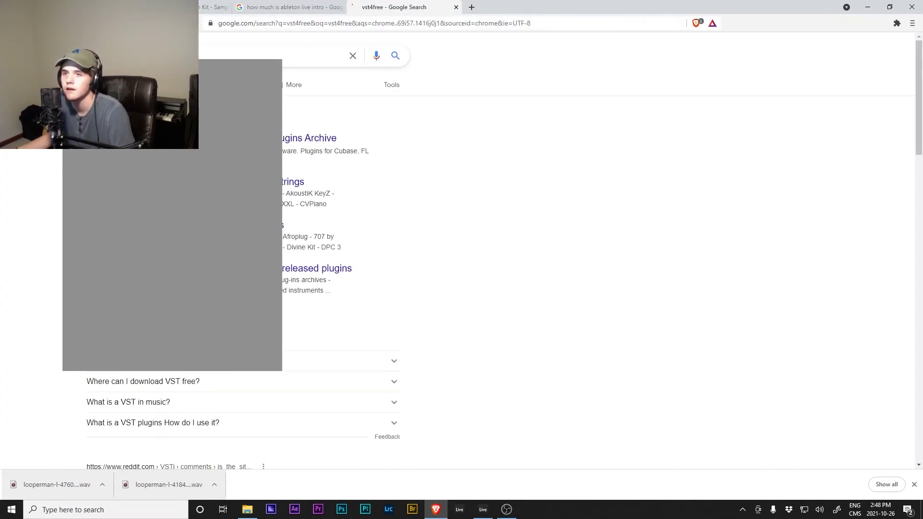
{"action": "left_click", "coordinate": [287, 138]}
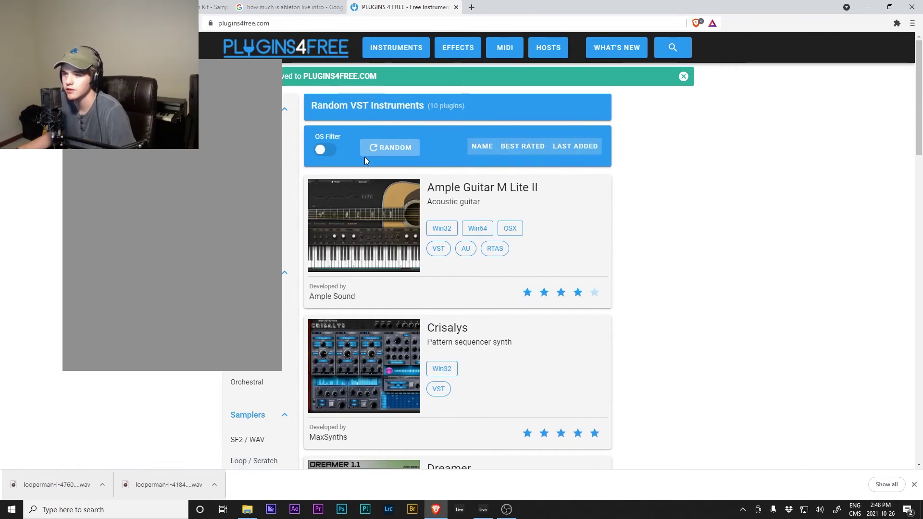
- Browse the Single Drums plugins on Plugins4Free, then open the Guitar / Bass category
{"action": "scroll", "coordinate": [516, 240], "scroll_direction": "down", "scroll_amount": 2}
{"action": "scroll", "coordinate": [437, 250], "scroll_direction": "up", "scroll_amount": 2}
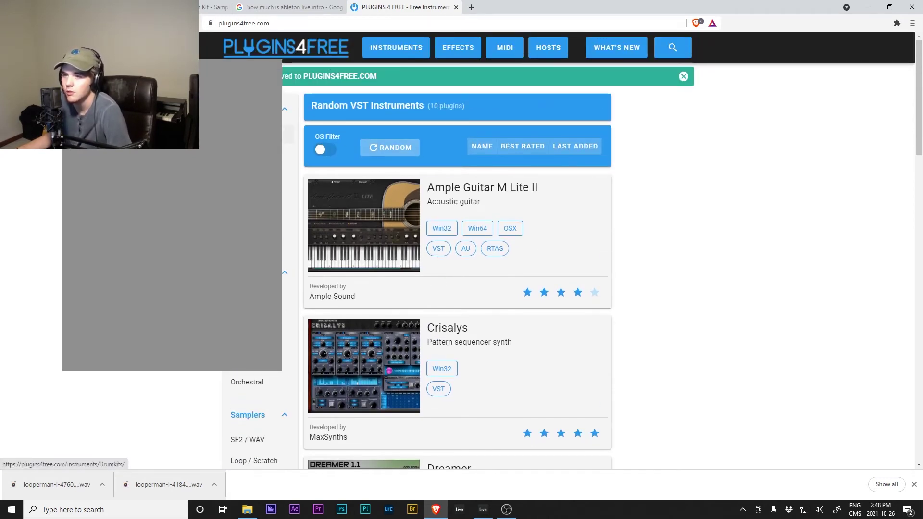
{"action": "left_click", "coordinate": [288, 134]}
{"action": "left_click", "coordinate": [288, 198]}
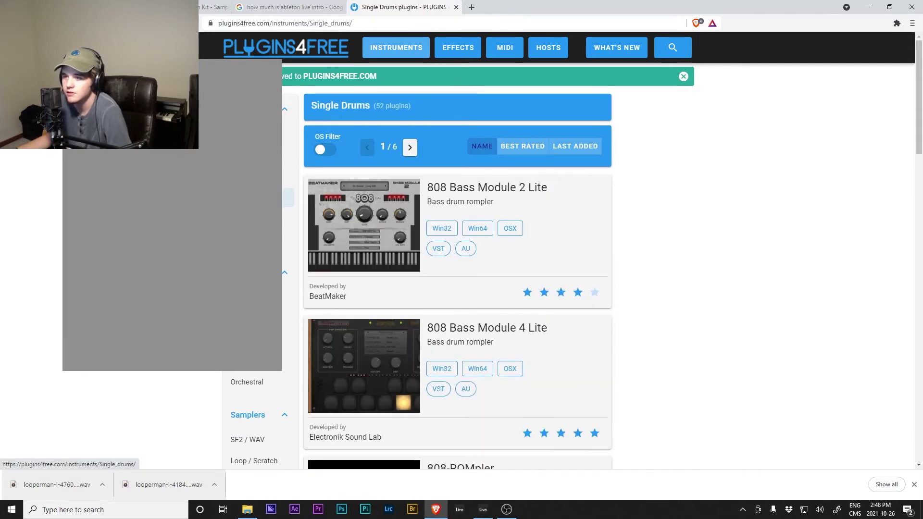
{"action": "scroll", "coordinate": [314, 251], "scroll_direction": "down", "scroll_amount": 1}
{"action": "scroll", "coordinate": [313, 250], "scroll_direction": "down", "scroll_amount": 5}
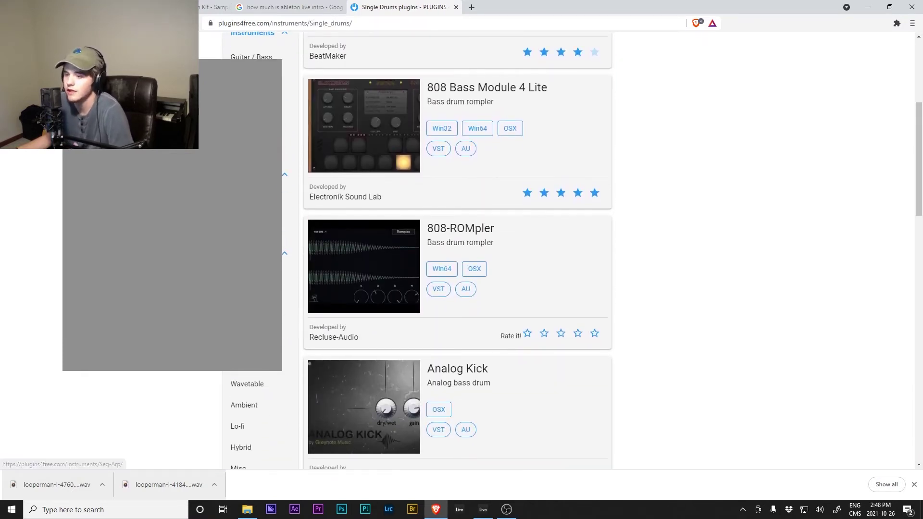
{"action": "scroll", "coordinate": [457, 250], "scroll_direction": "down", "scroll_amount": 5}
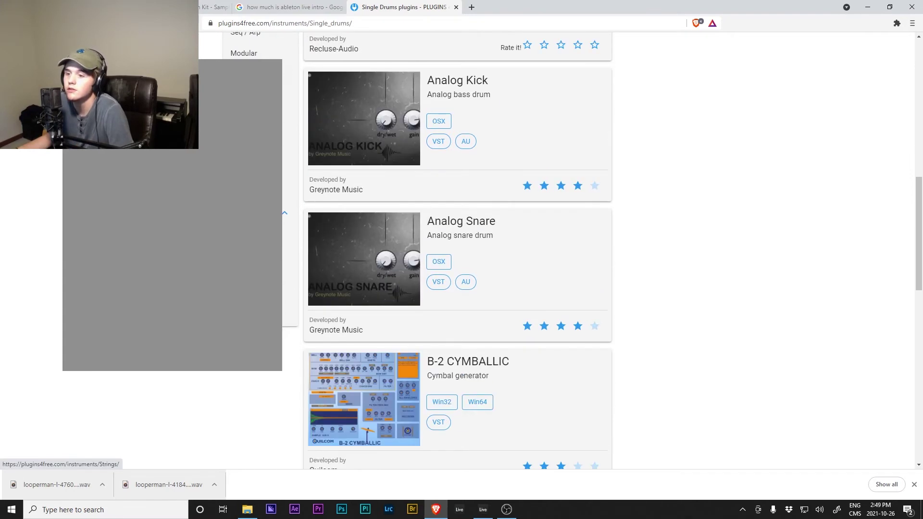
{"action": "scroll", "coordinate": [457, 250], "scroll_direction": "up", "scroll_amount": 2}
{"action": "scroll", "coordinate": [294, 354], "scroll_direction": "up", "scroll_amount": 9}
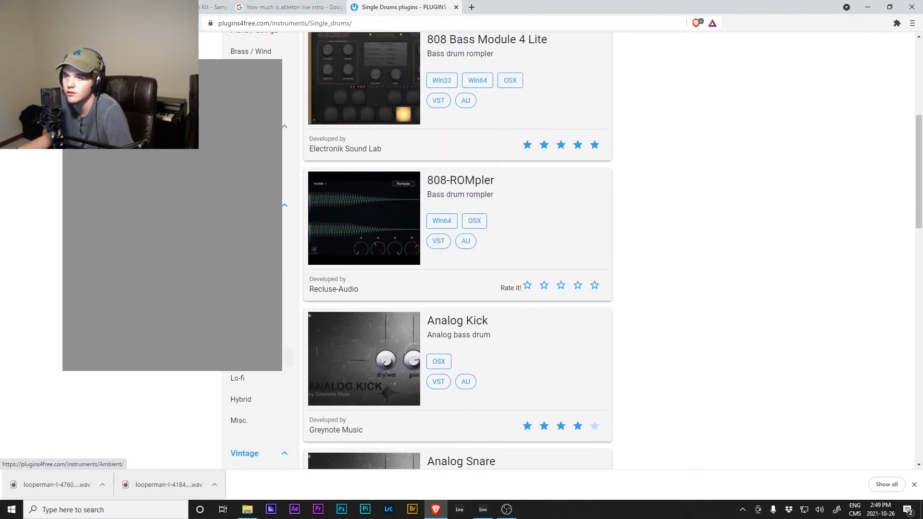
{"action": "left_click", "coordinate": [288, 297]}
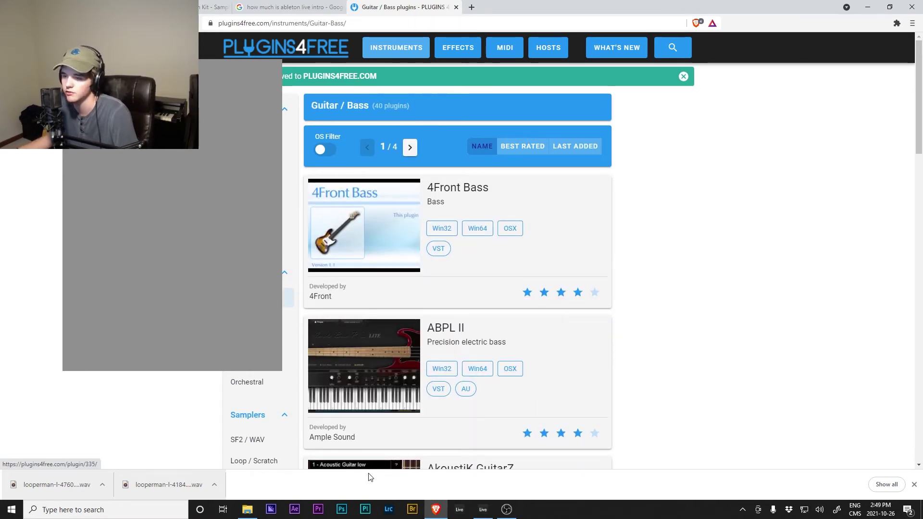
- Switch back to Ableton Live and create an eight-bar MIDI clip on the 12 String Chorus Guitar track at bars 25–33
{"action": "left_click", "coordinate": [483, 510]}
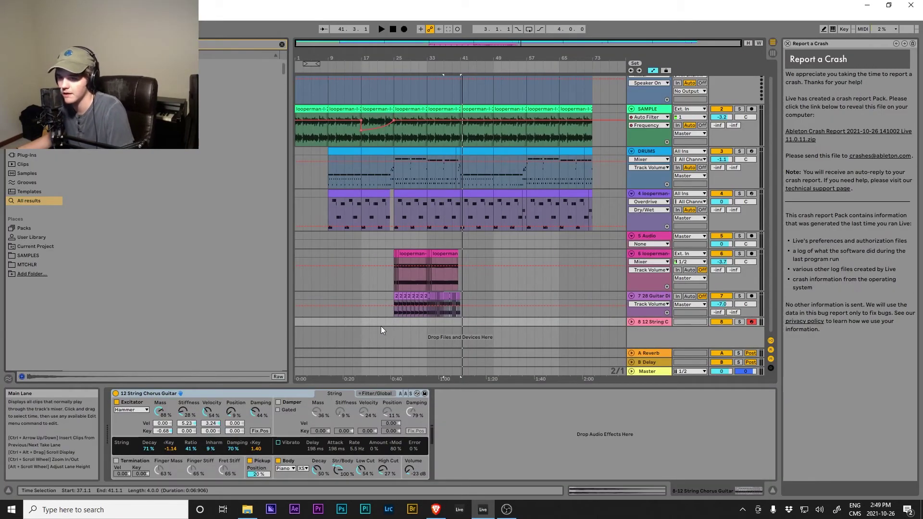
{"action": "left_click", "coordinate": [635, 324]}
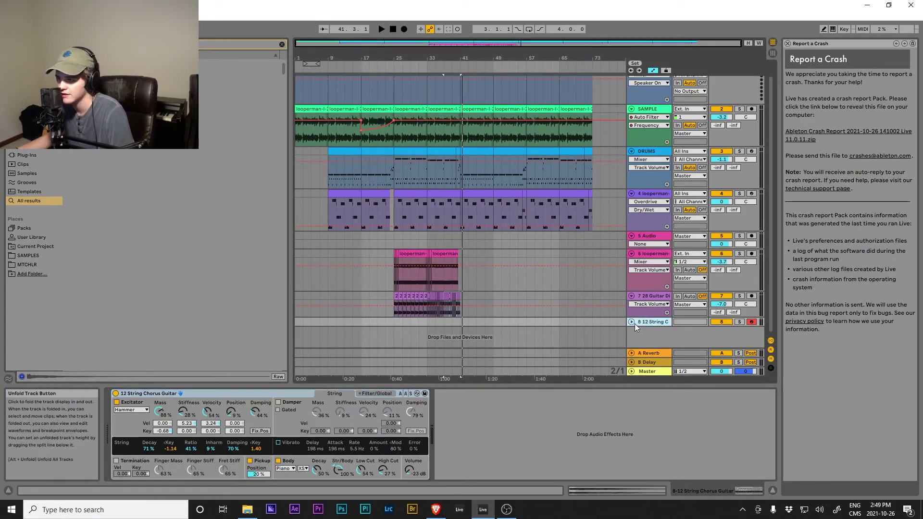
{"action": "left_click", "coordinate": [632, 322]}
{"action": "left_click_drag", "start_coordinate": [394, 328], "coordinate": [412, 326]}
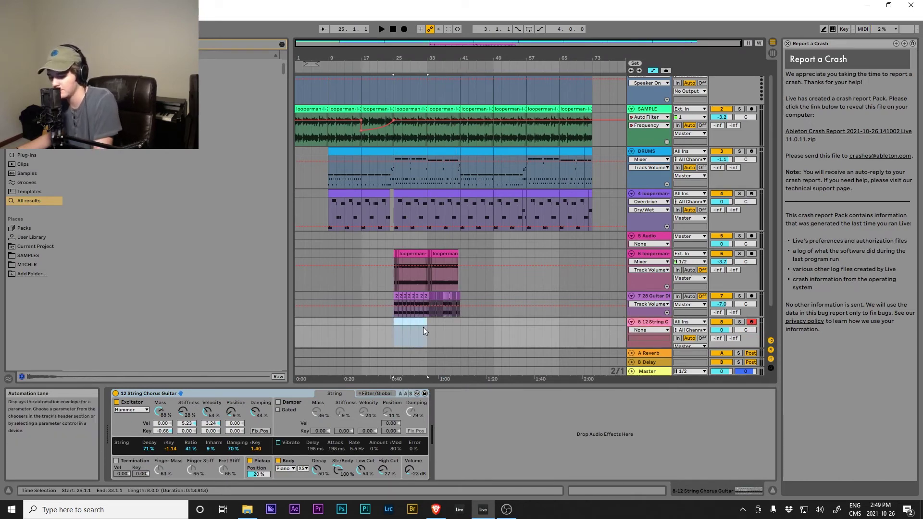
{"action": "double_click", "coordinate": [424, 327]}
- Set the first note of the 12 String Chorus Guitar clip to D#3 and play it
{"action": "key", "text": "Down"}
{"action": "key", "text": "Down"}
{"action": "key", "text": "Down"}
{"action": "key", "text": "Down"}
{"action": "key", "text": "Down"}
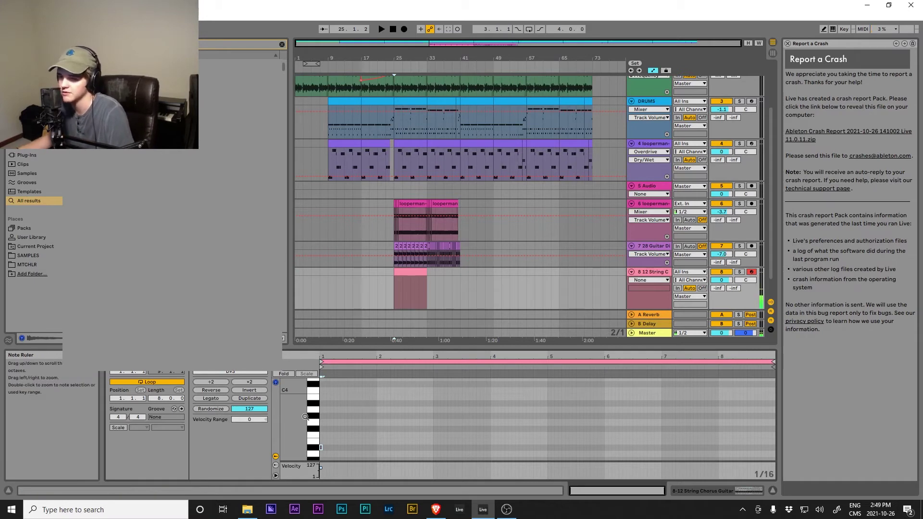
{"action": "left_click_drag", "start_coordinate": [304, 416], "coordinate": [303, 426]}
{"action": "scroll", "coordinate": [319, 445], "scroll_direction": "up", "scroll_amount": 3}
{"action": "scroll", "coordinate": [319, 444], "scroll_direction": "down", "scroll_amount": 3}
{"action": "scroll", "coordinate": [321, 448], "scroll_direction": "up", "scroll_amount": 3}
{"action": "scroll", "coordinate": [322, 448], "scroll_direction": "up", "scroll_amount": 2}
{"action": "scroll", "coordinate": [321, 448], "scroll_direction": "down", "scroll_amount": 1}
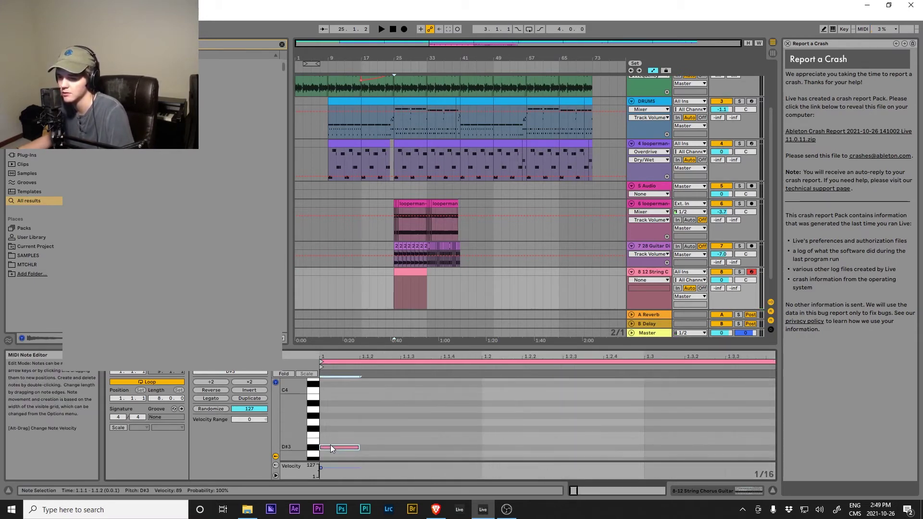
{"action": "key", "text": "space"}
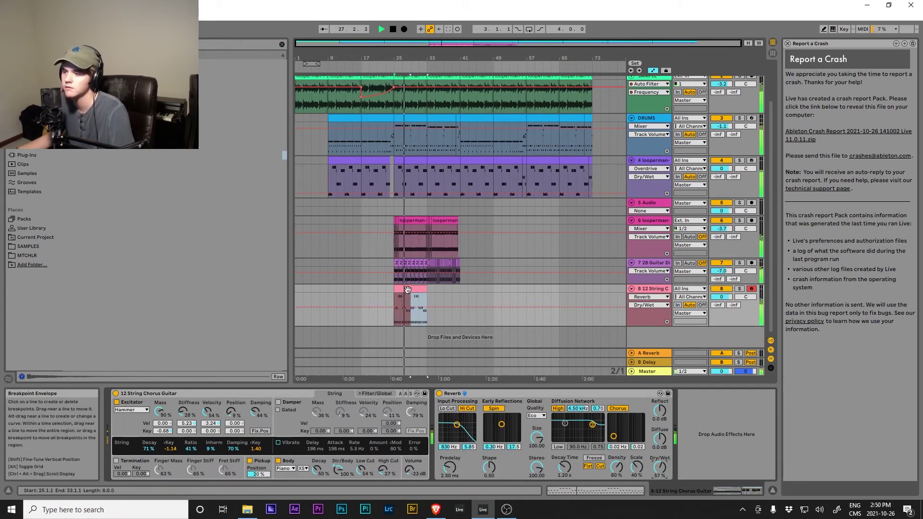
- Duplicate the 12 String Chorus Guitar clip to bars 33–41 and deactivate the original clip at bars 25–33
{"action": "key", "text": "ctrl+d"}
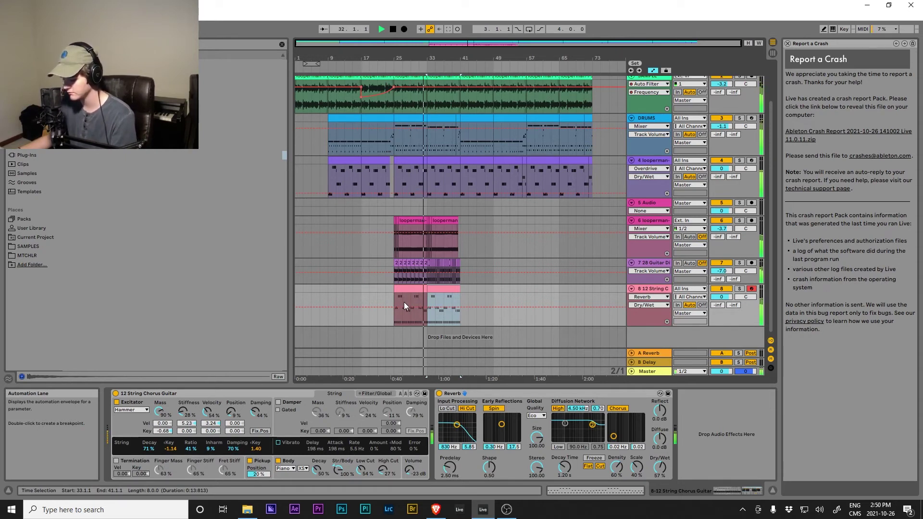
{"action": "double_click", "coordinate": [440, 286]}
{"action": "key", "text": "space"}
{"action": "left_click", "coordinate": [403, 273]}
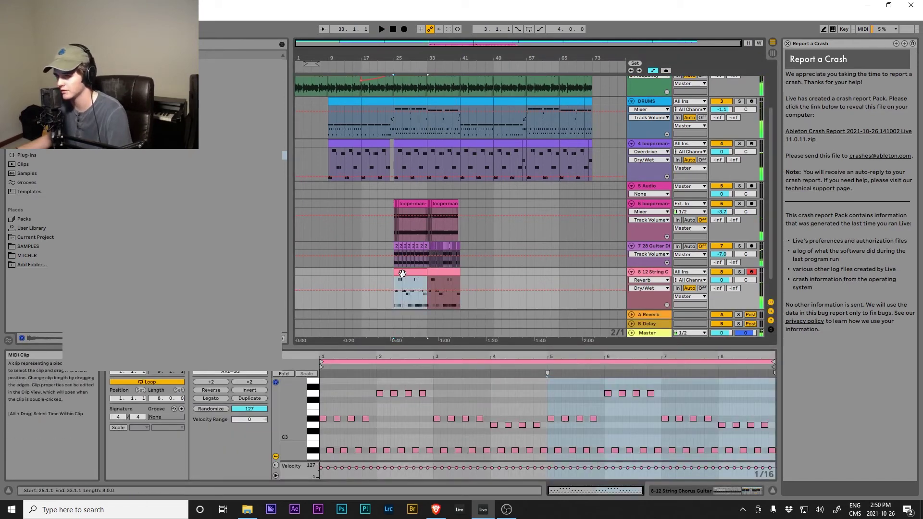
{"action": "key", "text": "0"}
- Play from bar 31 and lower the 12 String Chorus Guitar track's volume to -3.5 dB
{"action": "left_click", "coordinate": [420, 283]}
{"action": "key", "text": "space"}
{"action": "scroll", "coordinate": [427, 295], "scroll_direction": "up", "scroll_amount": 2}
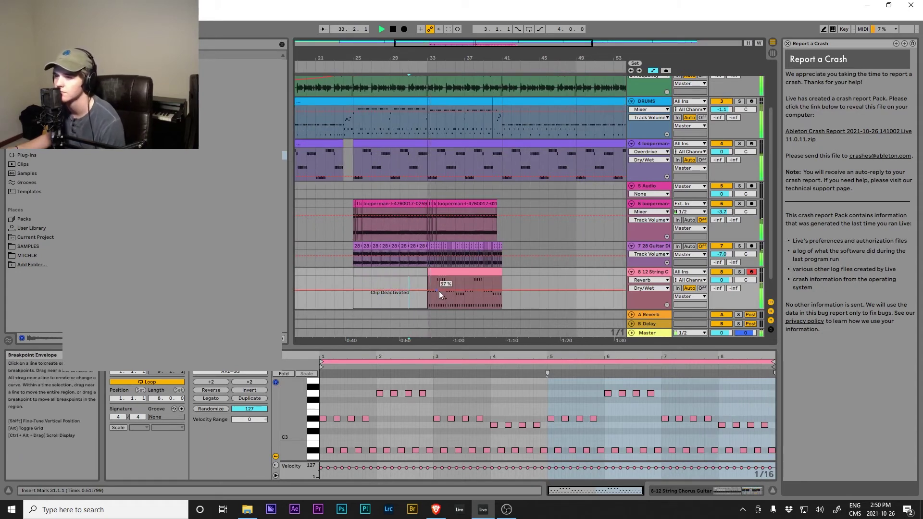
{"action": "left_click", "coordinate": [456, 281]}
{"action": "left_click_drag", "start_coordinate": [721, 280], "coordinate": [721, 288]}
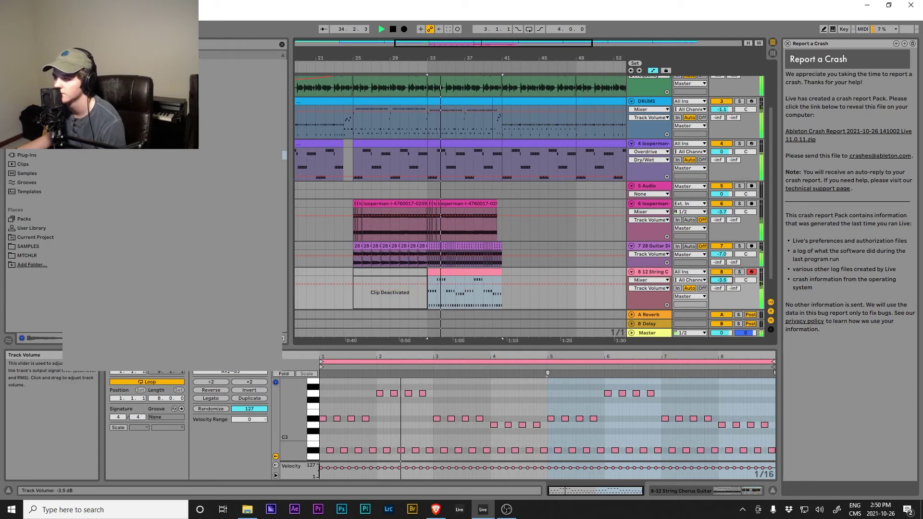
{"action": "scroll", "coordinate": [524, 271], "scroll_direction": "down", "scroll_amount": 4}
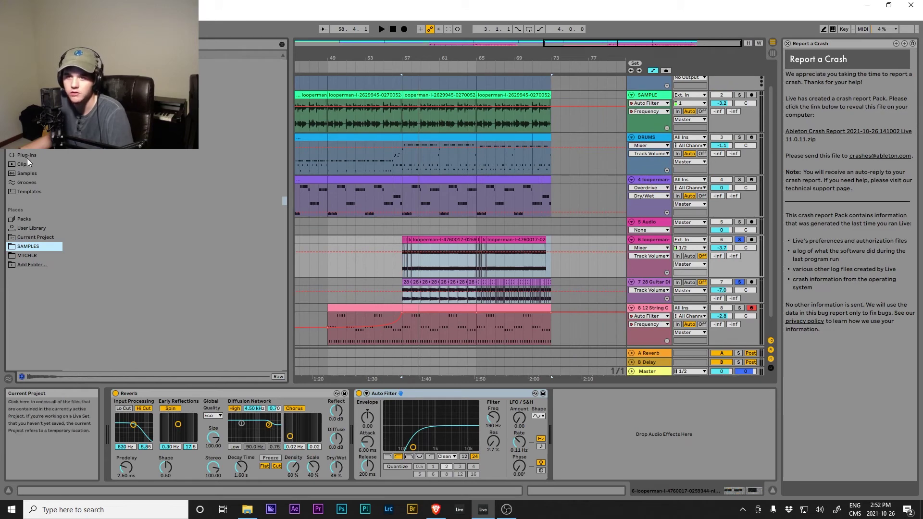
- Place the insert marker at bar 57 on the 12 String Chorus Guitar track
{"action": "left_click", "coordinate": [405, 254]}
{"action": "scroll", "coordinate": [415, 308], "scroll_direction": "down", "scroll_amount": 2}
{"action": "left_click", "coordinate": [403, 317]}
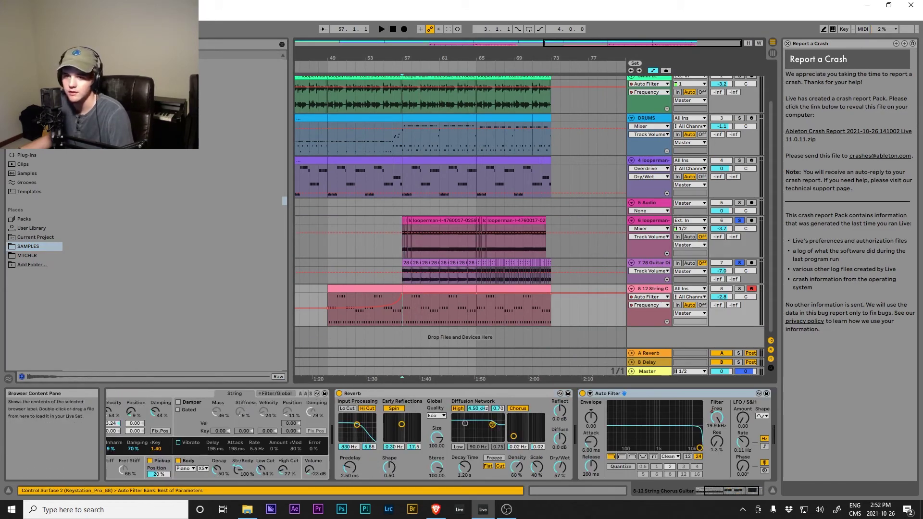
- Browse the Packs library and start a browser search for another instrument sound
{"action": "left_click", "coordinate": [25, 219]}
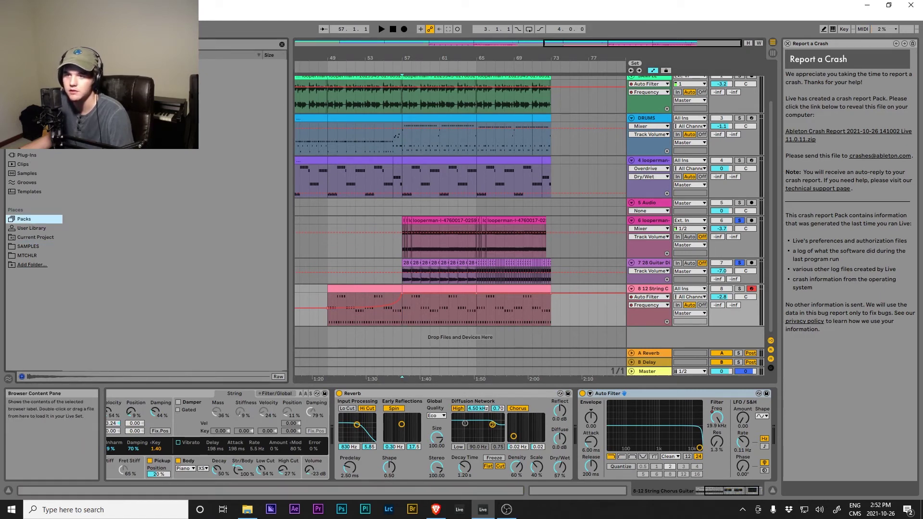
{"action": "key", "text": "ctrl+f"}
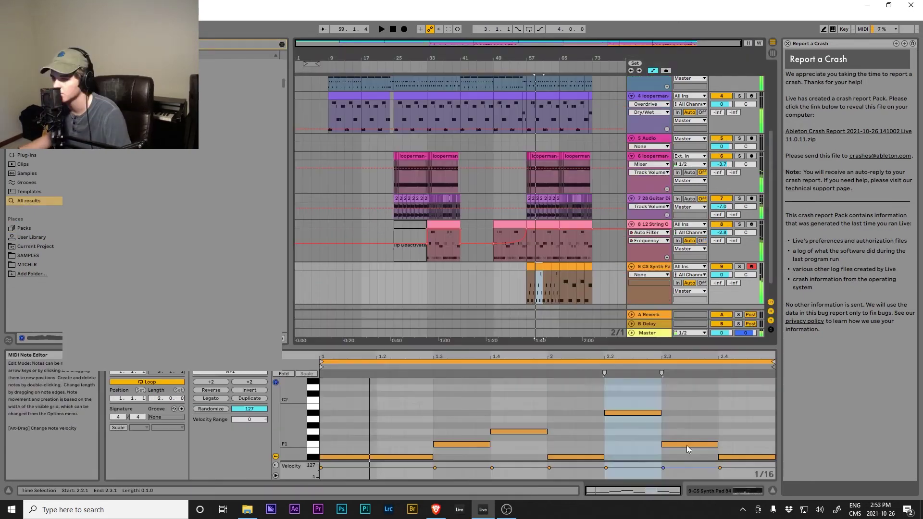
- Raise the last two notes of the CS Synth Pad clip, at 2.3 and 2.4, to G#1 and G1, and play the arrangement
{"action": "left_click_drag", "start_coordinate": [687, 445], "coordinate": [690, 427]}
{"action": "left_click_drag", "start_coordinate": [730, 458], "coordinate": [736, 438]}
{"action": "key", "text": "space"}
- Duplicate the CS Synth Pad clips at bars 57–61 repeatedly to fill the track up to bar 73
{"action": "left_click_drag", "start_coordinate": [543, 296], "coordinate": [524, 301]}
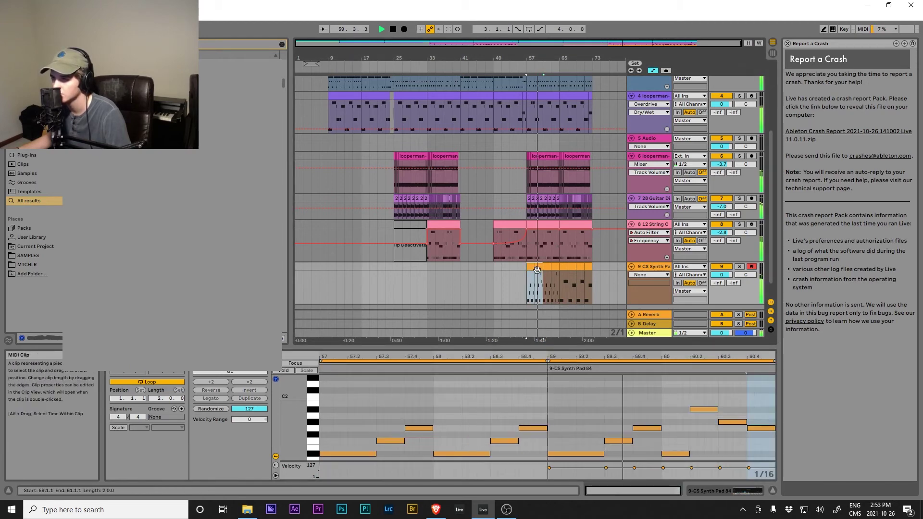
{"action": "key", "text": "ctrl+d"}
{"action": "key", "text": "ctrl+d"}
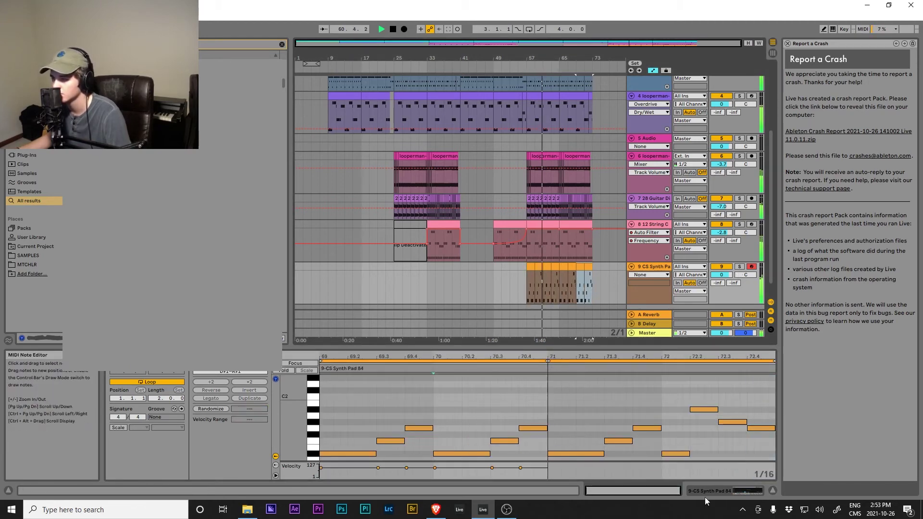
- Clear the browser search, add a Reverb to the CS Synth Pad track and set its Dry/Wet to 50%
{"action": "left_click", "coordinate": [707, 492]}
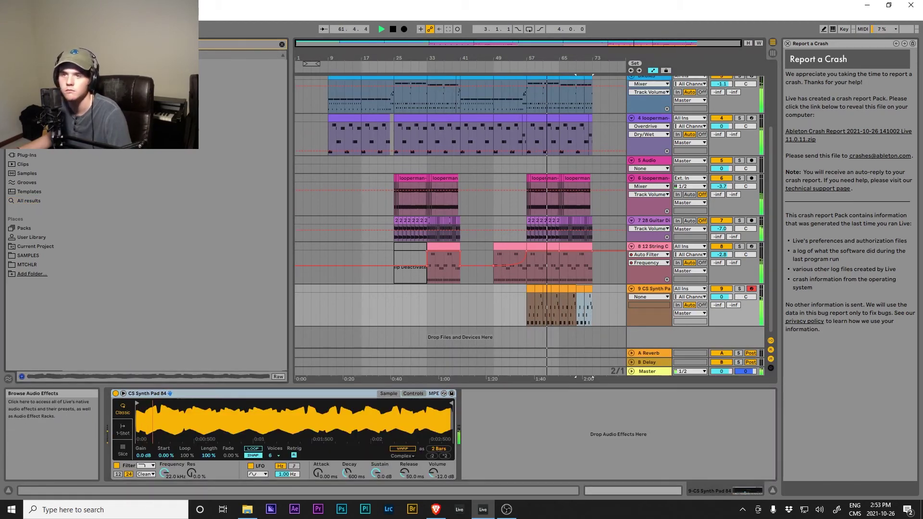
{"action": "left_click", "coordinate": [282, 44]}
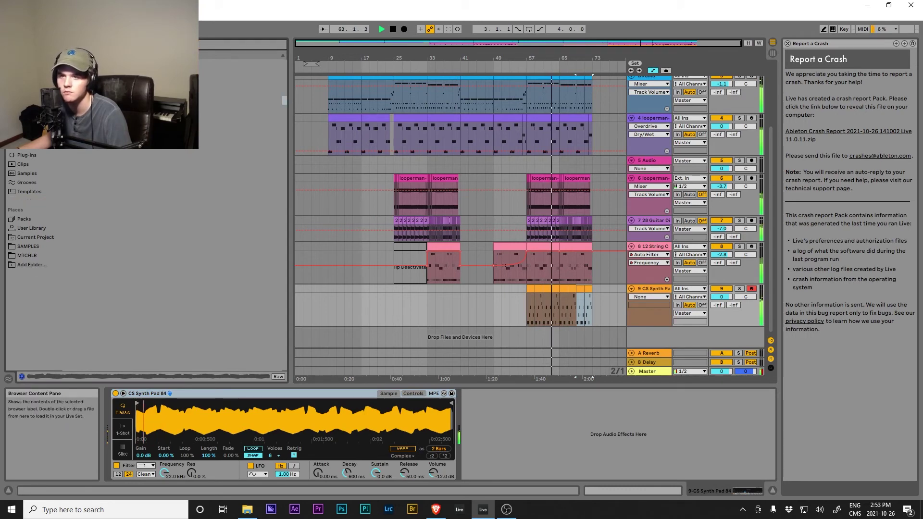
{"action": "left_click_drag", "start_coordinate": [231, 155], "coordinate": [537, 311]}
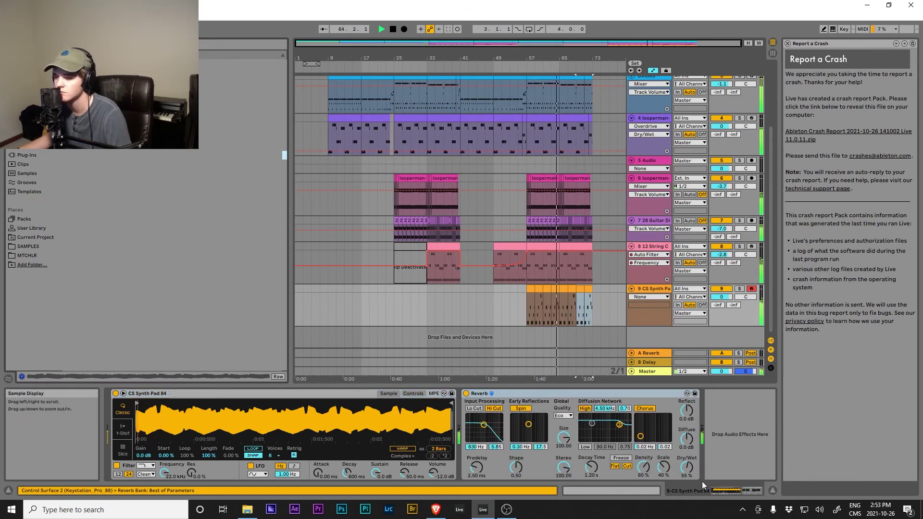
{"action": "left_click_drag", "start_coordinate": [687, 468], "coordinate": [686, 473]}
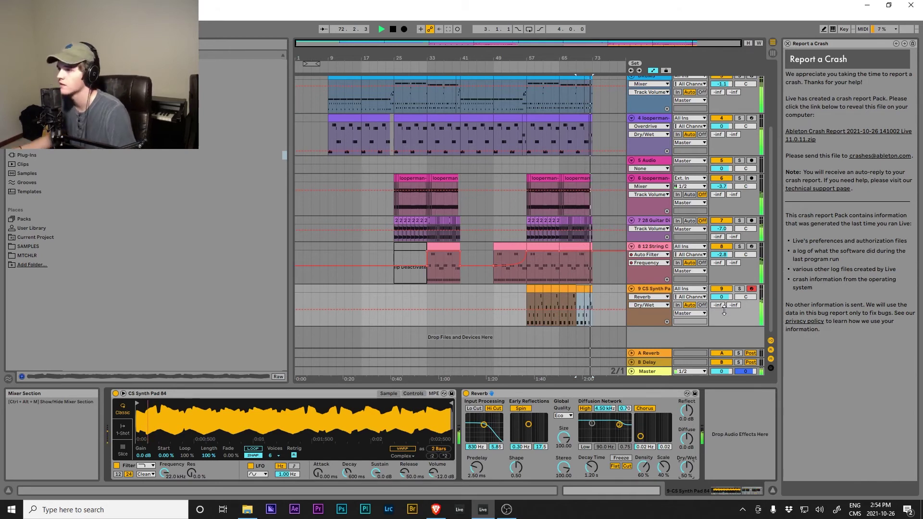
- Stop playback and place the insert marker at bar 1 on the CS Synth Pad track
{"action": "key", "text": "space"}
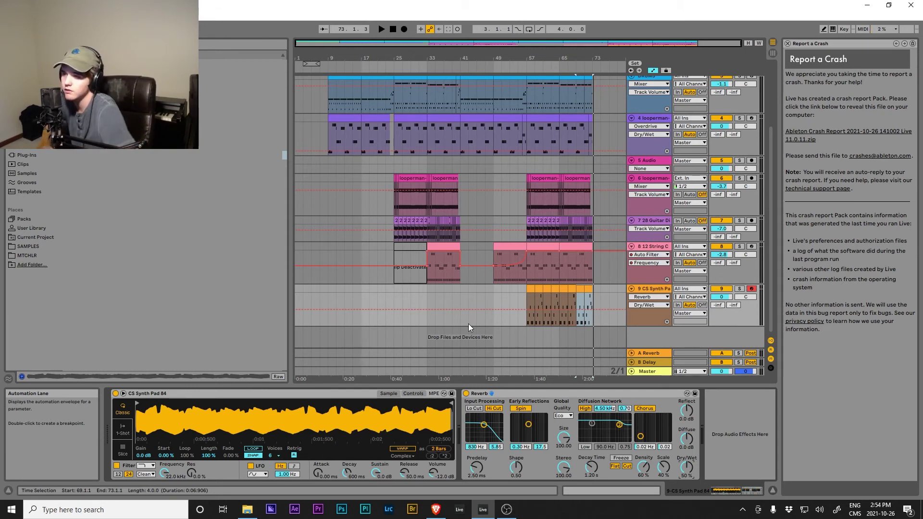
{"action": "left_click", "coordinate": [298, 293]}
{"action": "scroll", "coordinate": [452, 326], "scroll_direction": "up", "scroll_amount": 3}
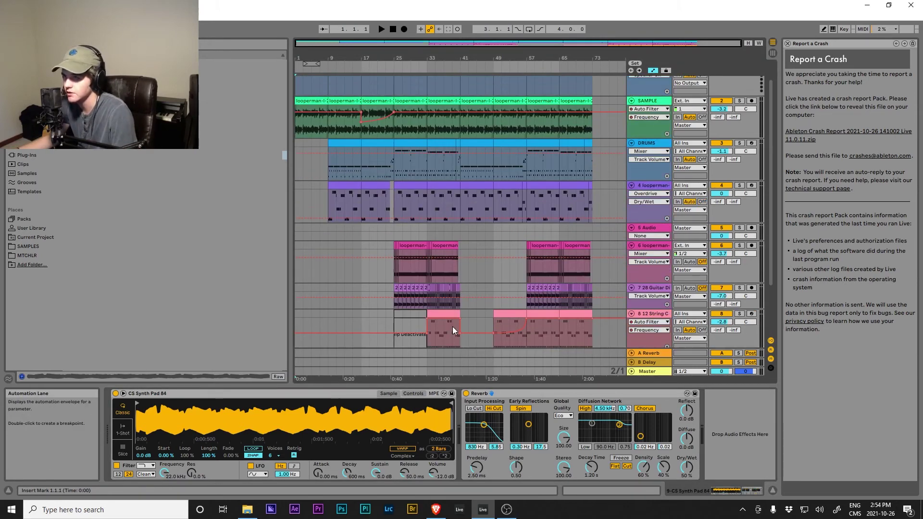
{"action": "scroll", "coordinate": [452, 327], "scroll_direction": "up", "scroll_amount": 1}
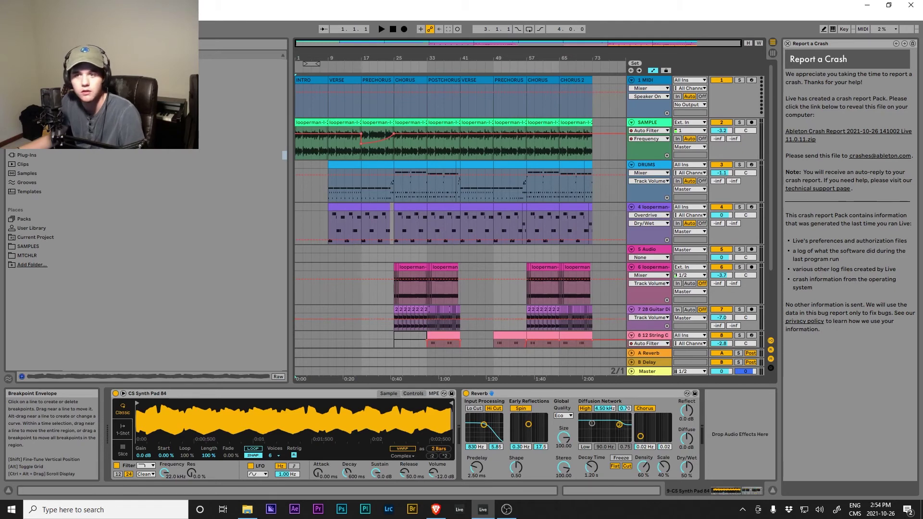
- Open the MTCHLR folder in the browser and look over the arrangement's tracks
{"action": "left_click", "coordinate": [35, 256]}
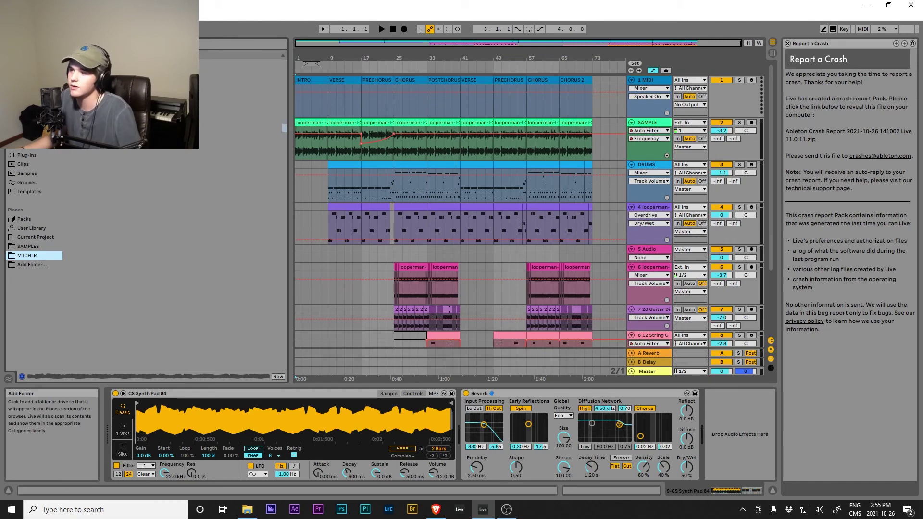
{"action": "scroll", "coordinate": [294, 243], "scroll_direction": "down", "scroll_amount": 3}
{"action": "scroll", "coordinate": [596, 225], "scroll_direction": "down", "scroll_amount": 3}
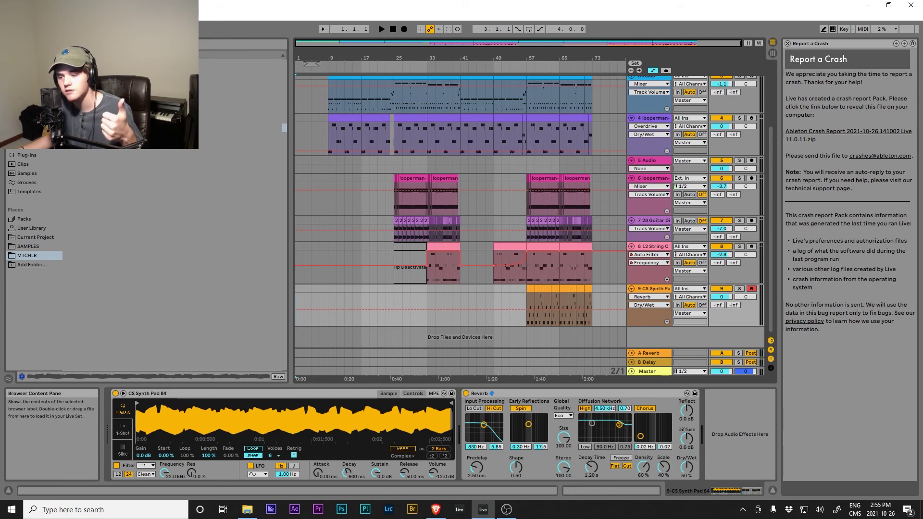
{"action": "scroll", "coordinate": [486, 155], "scroll_direction": "up", "scroll_amount": 1}
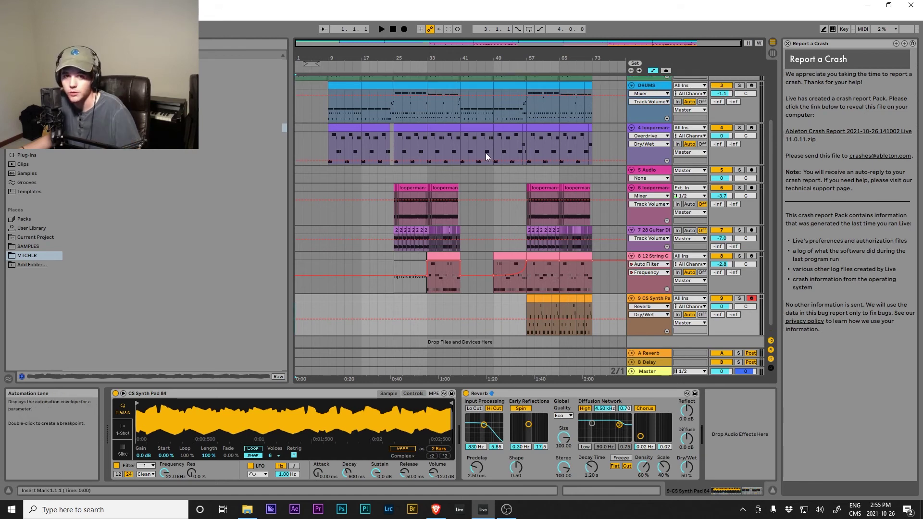